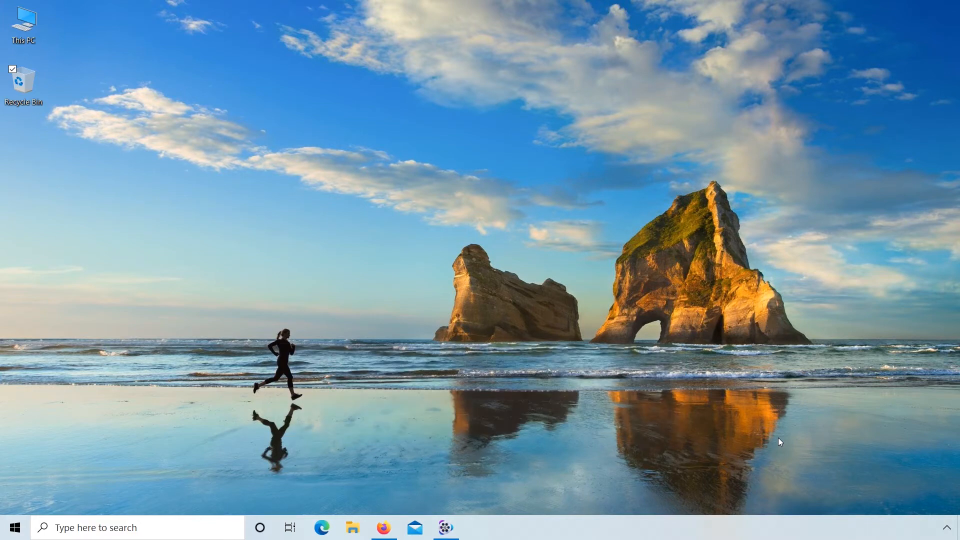
# Step: Switch to Firefox, search Google for "tevta" and open the official Technical Education & Vocational Training Authority website
pyautogui.click(386, 529)
pyautogui.write('tevta')
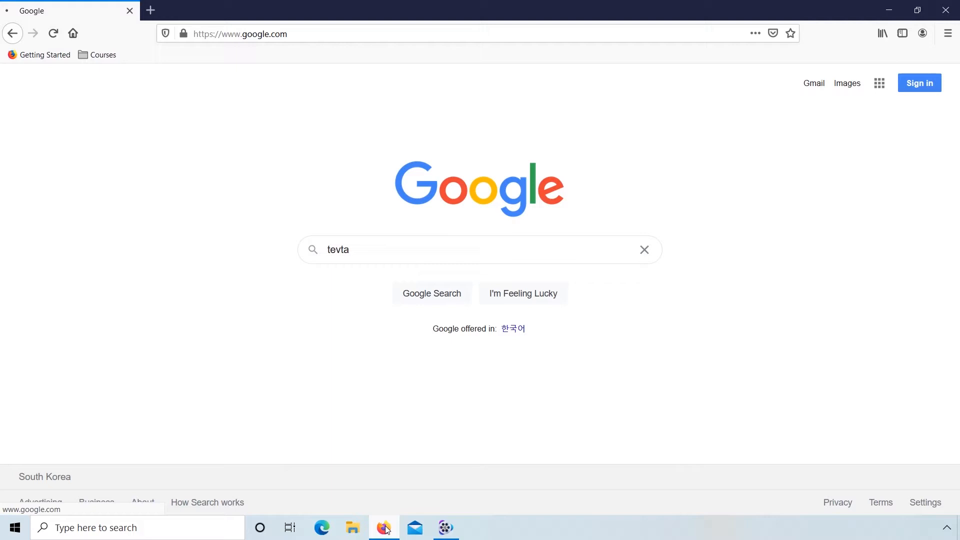
pyautogui.press('Return')
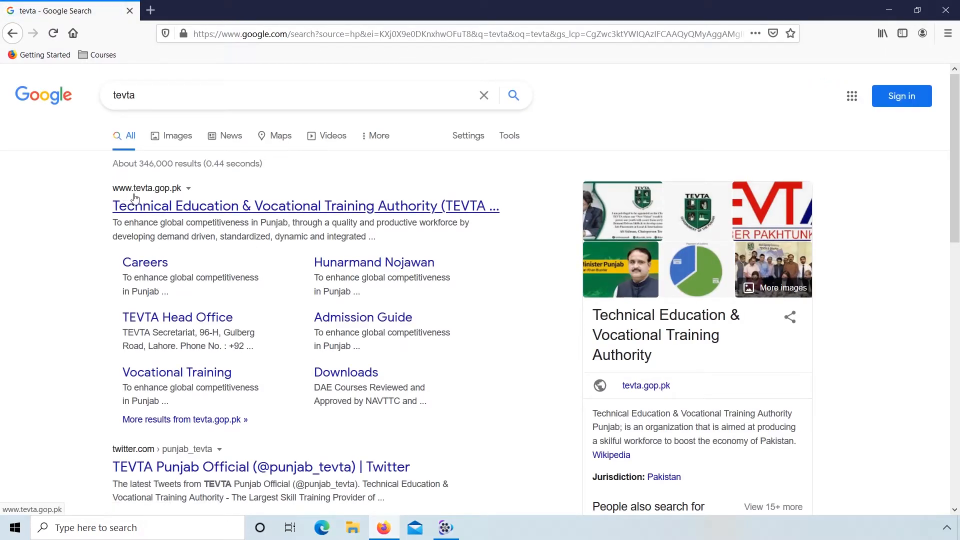
pyautogui.click(181, 207)
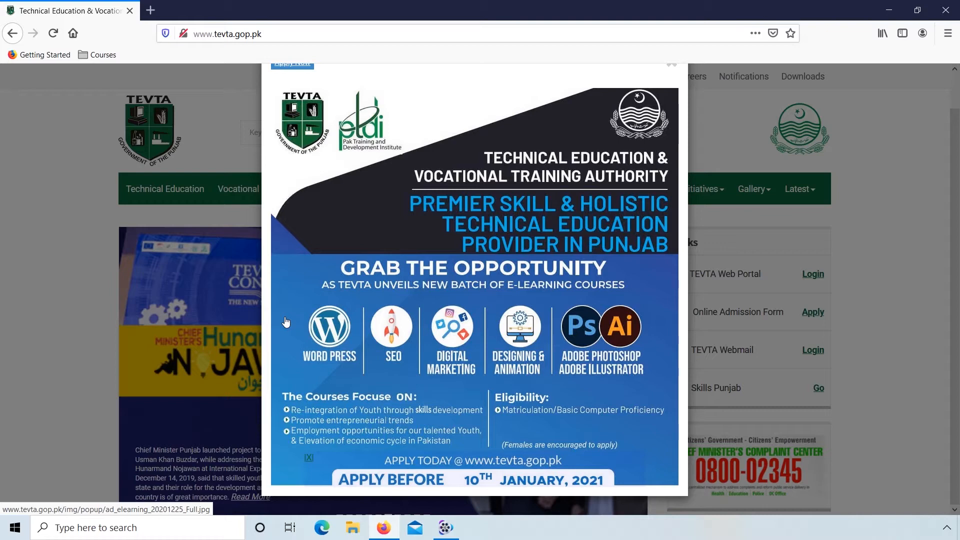
# Step: Dismiss the e-learning advertisement popup and open the Online Admission Form application
pyautogui.scroll(1, 286, 321)
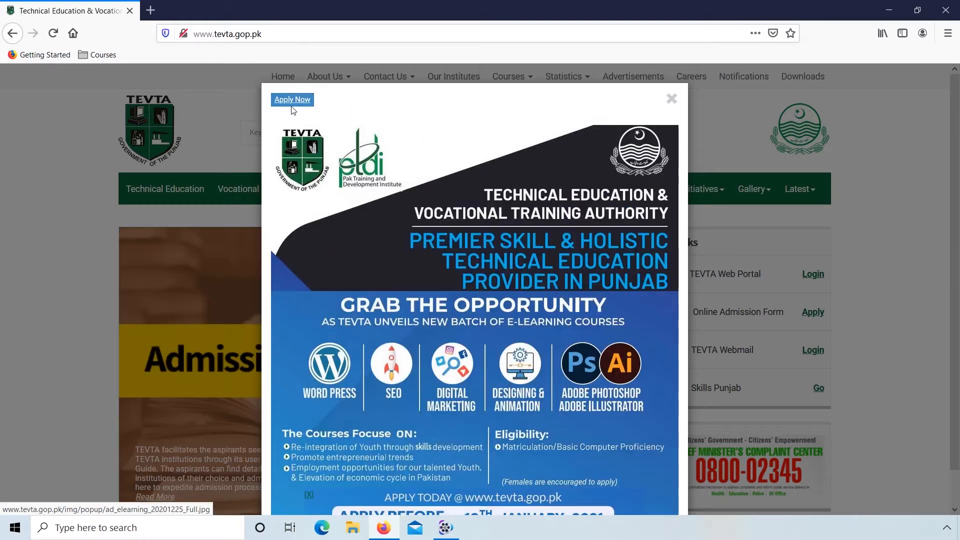
pyautogui.click(671, 99)
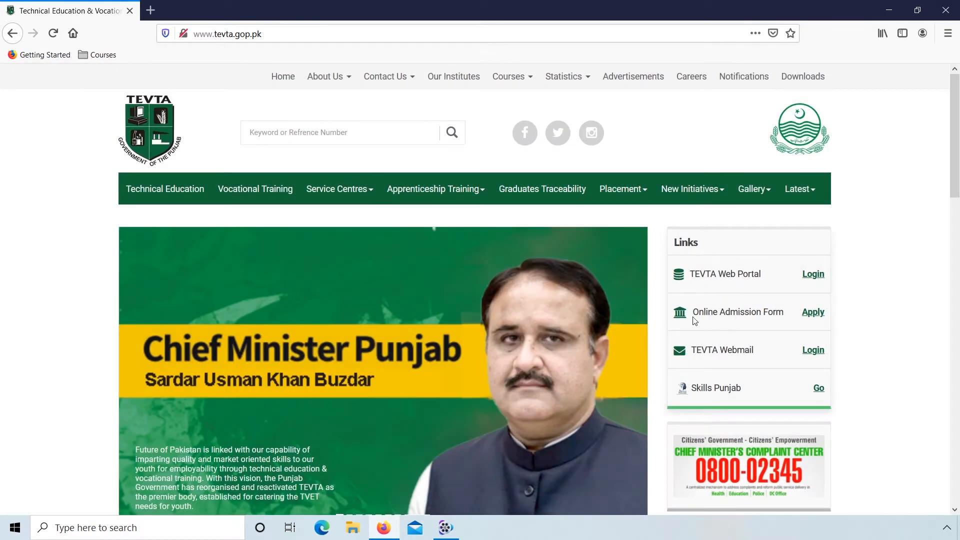
pyautogui.click(812, 313)
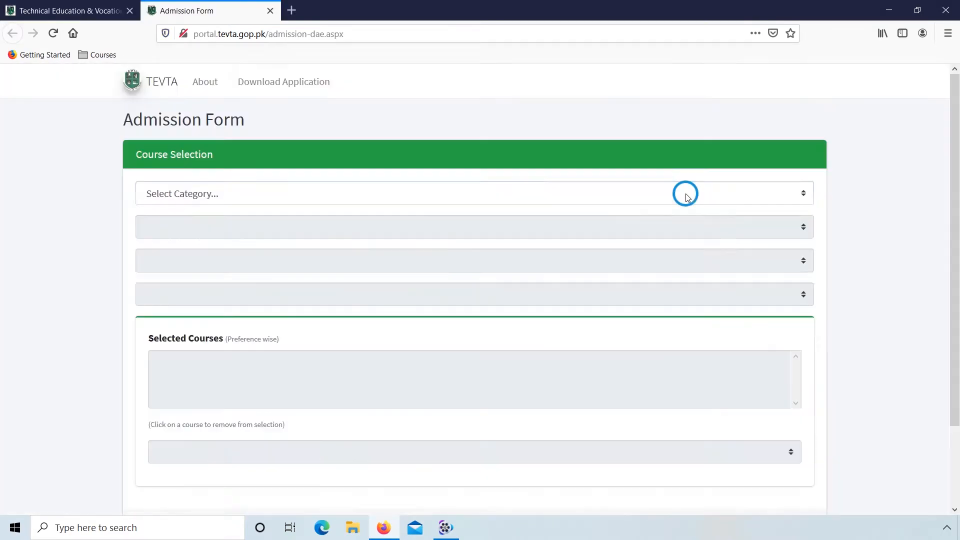
# Step: Set the course selection to the e-Learning Courses category, Online shift, Lahore district and Virtual Campus TEVTA institute
pyautogui.click(684, 194)
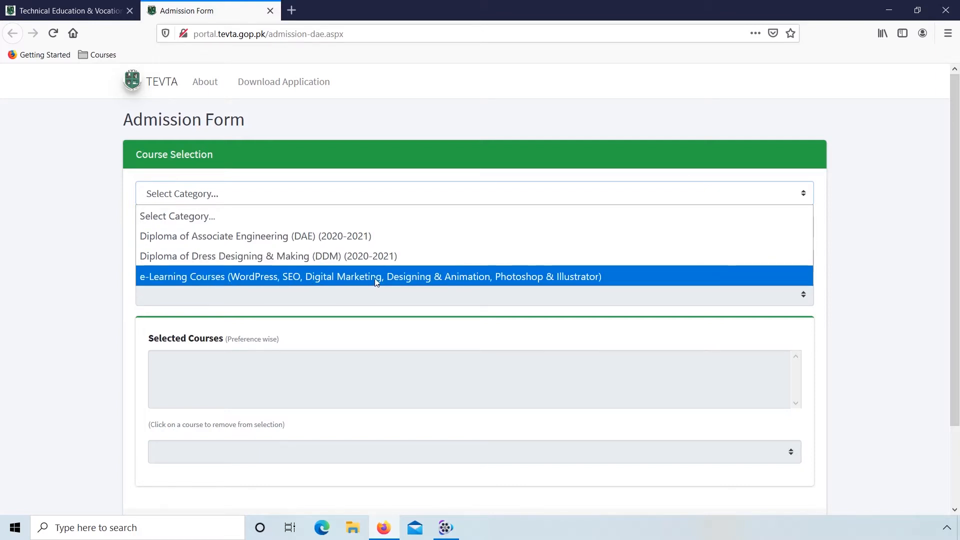
pyautogui.click(549, 278)
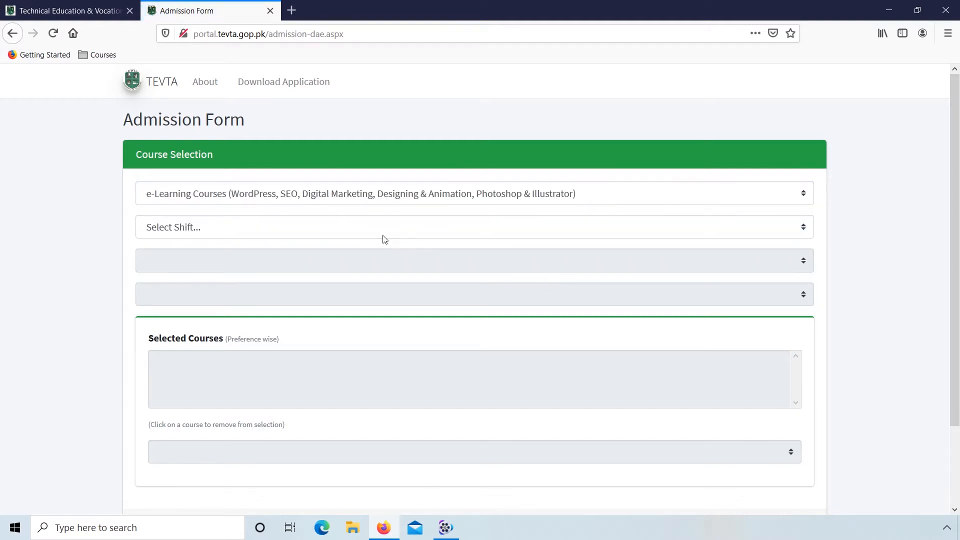
pyautogui.click(361, 228)
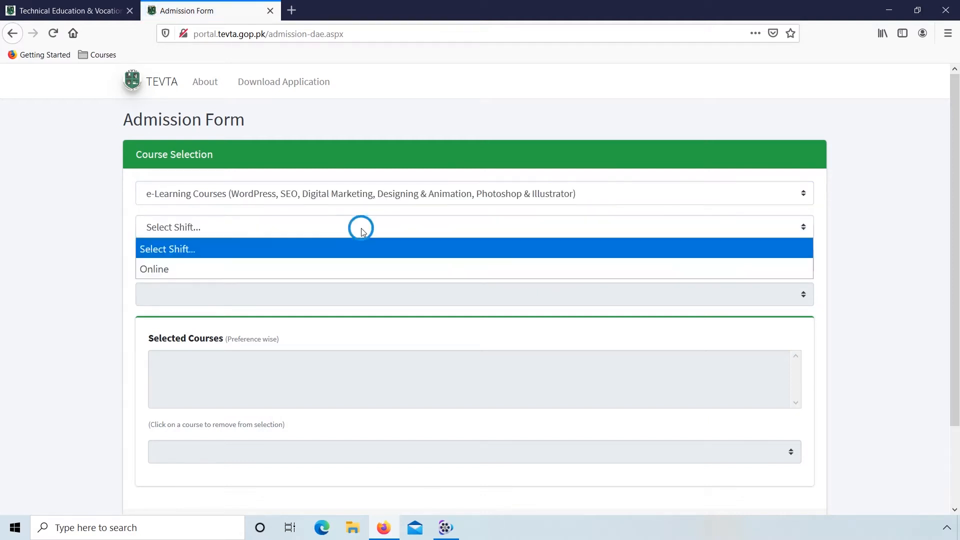
pyautogui.click(212, 278)
pyautogui.click(278, 262)
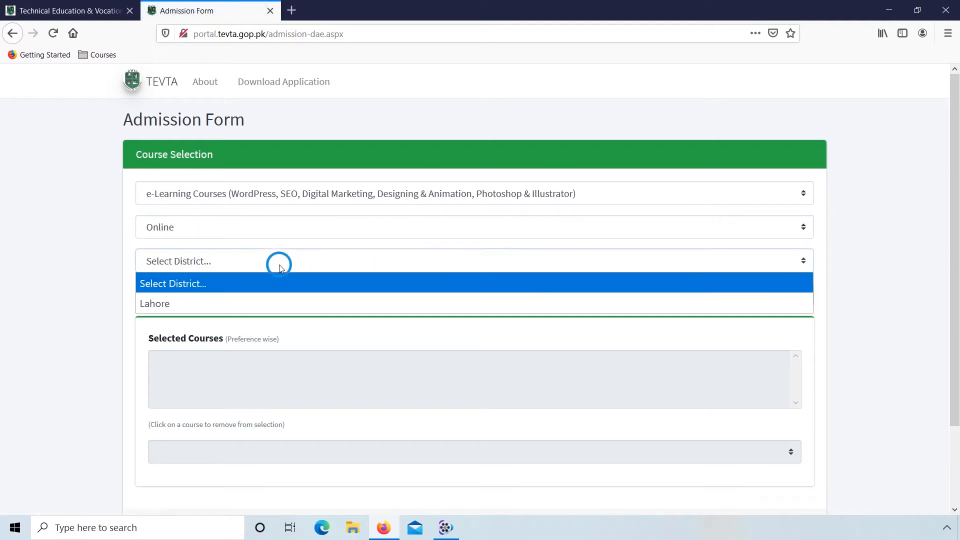
pyautogui.click(220, 302)
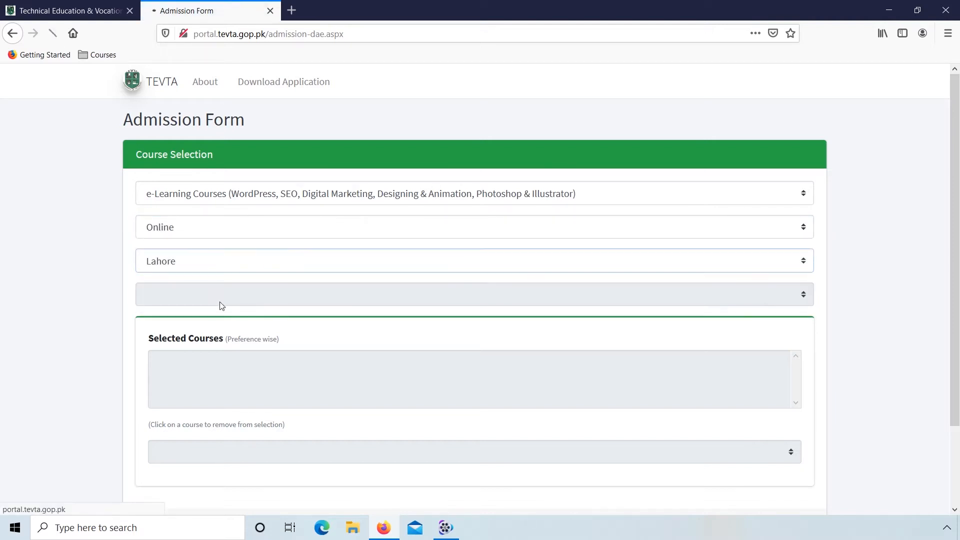
pyautogui.click(262, 300)
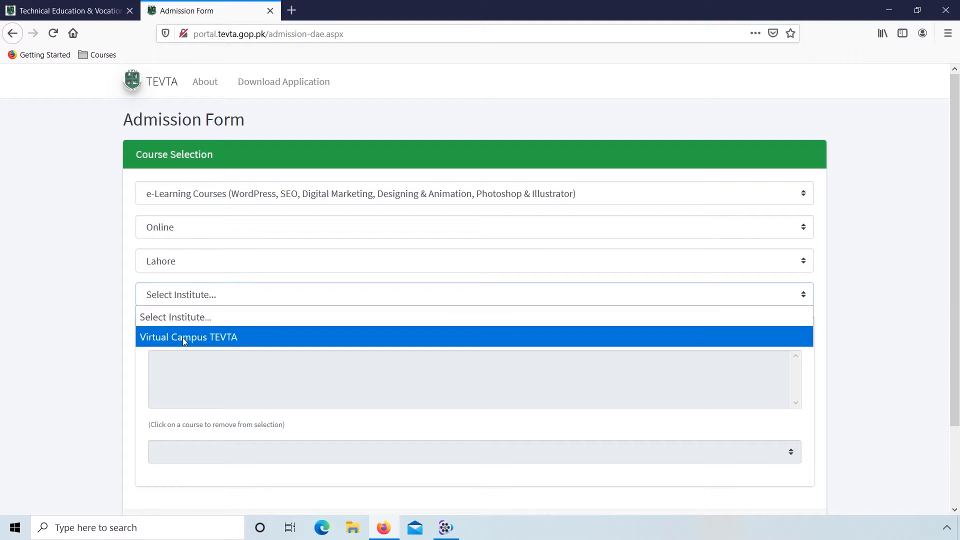
pyautogui.click(222, 338)
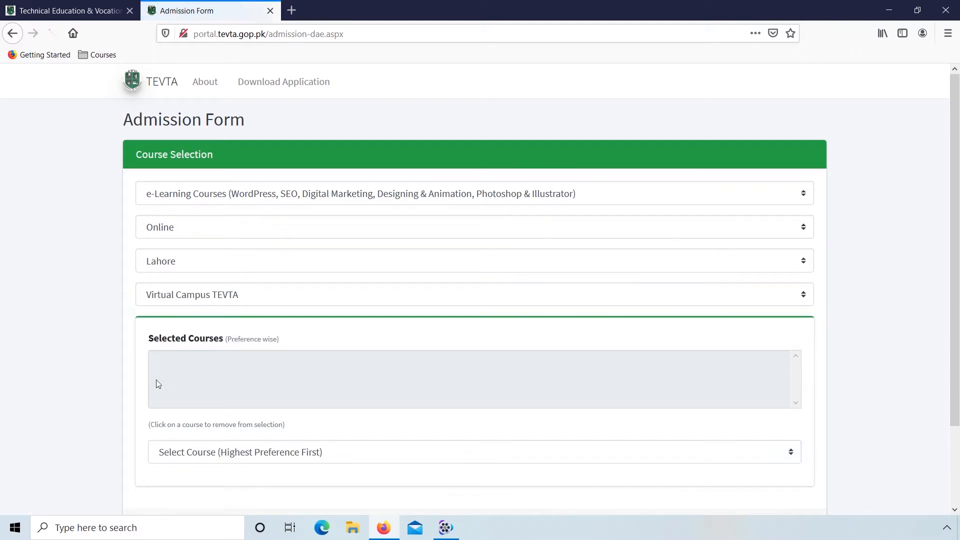
# Step: Add Adobe Photoshop & Illustrator, Designing & Animation, Digital Marketing, Search Engine Optimization and WordPress as preferences in that order, and continue to the applicant form
pyautogui.scroll(-1, 132, 404)
pyautogui.click(199, 422)
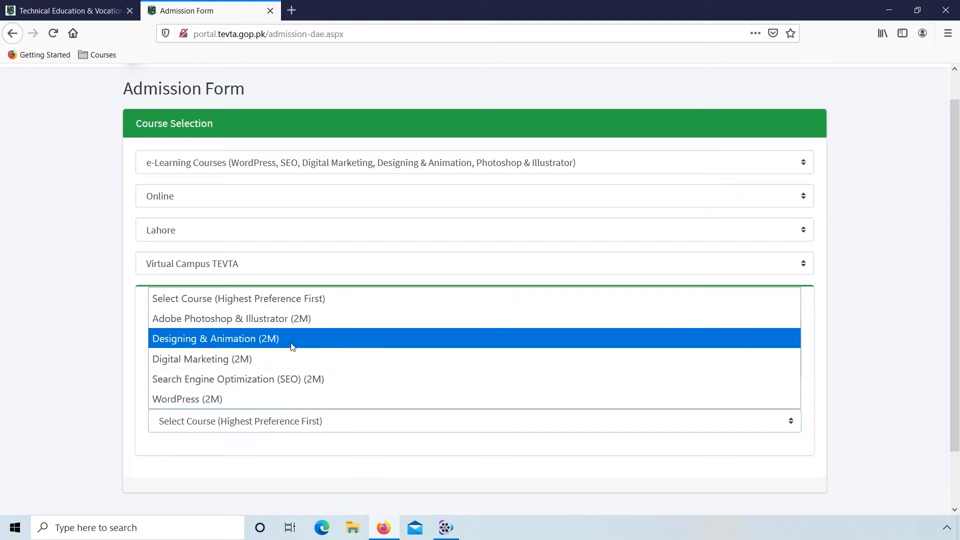
pyautogui.click(291, 324)
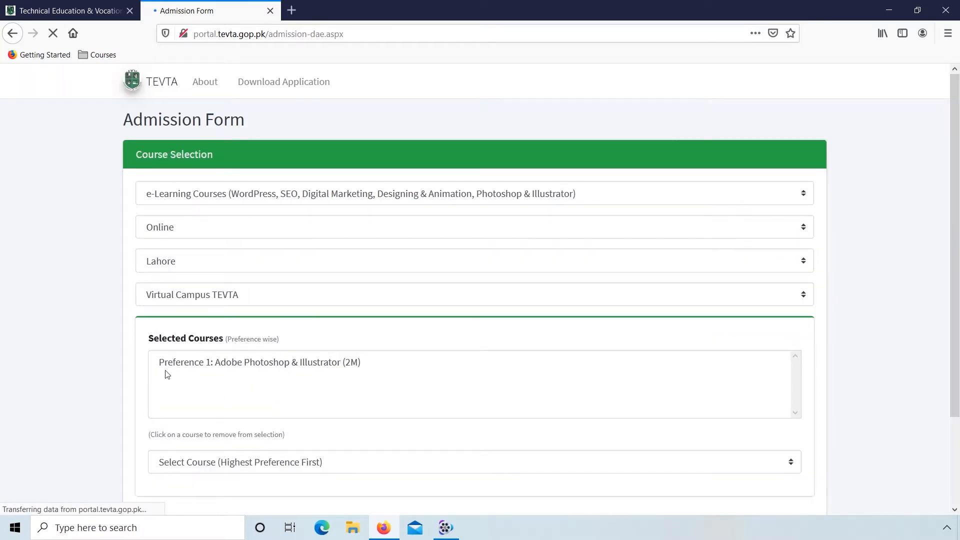
pyautogui.click(337, 473)
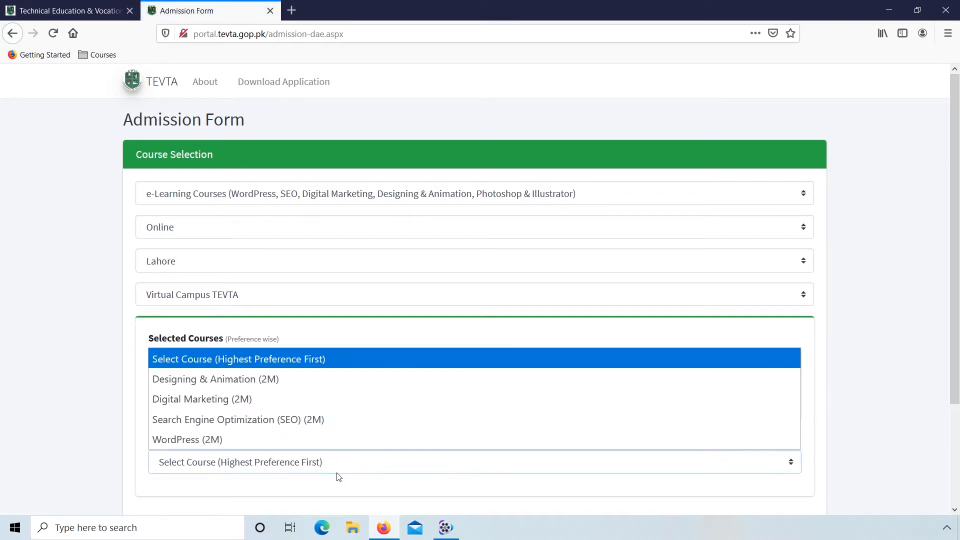
pyautogui.click(241, 383)
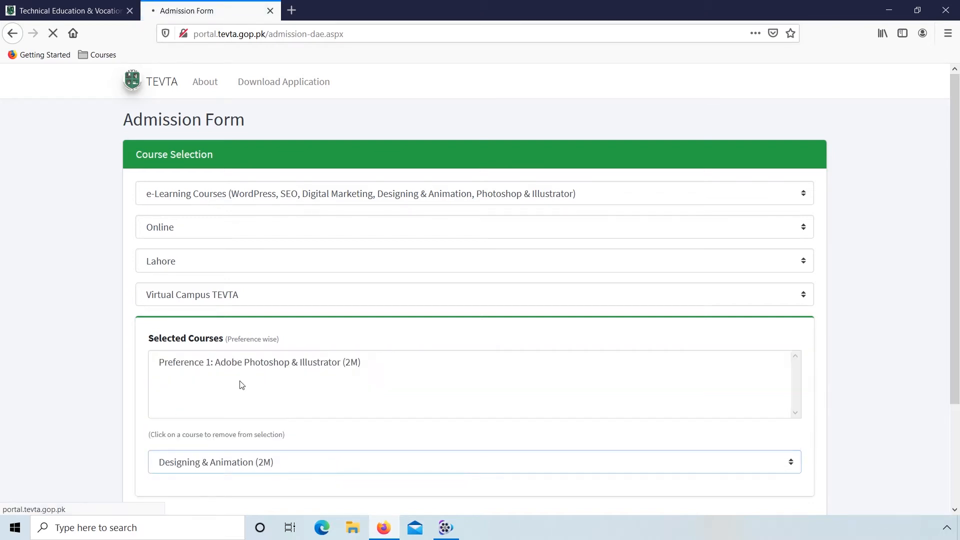
pyautogui.click(288, 462)
pyautogui.click(223, 403)
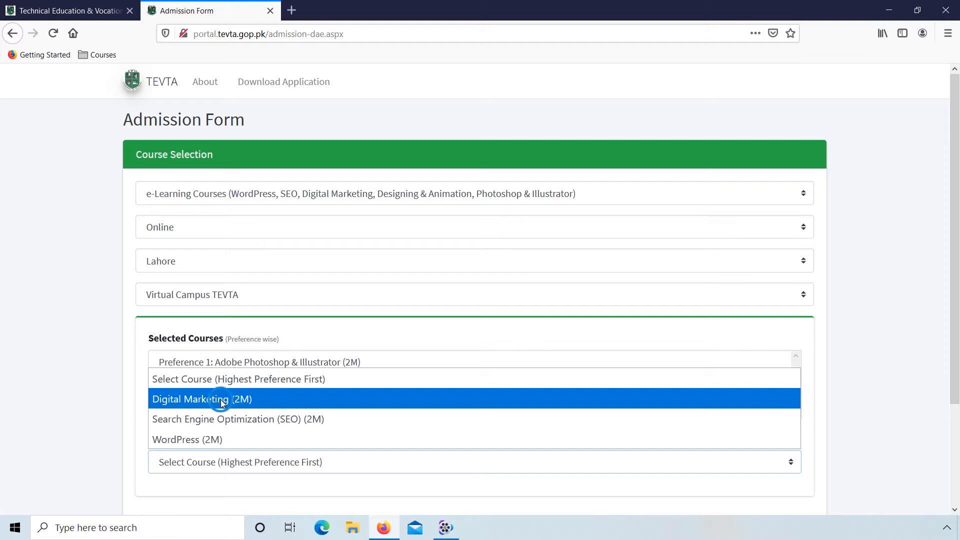
pyautogui.click(283, 469)
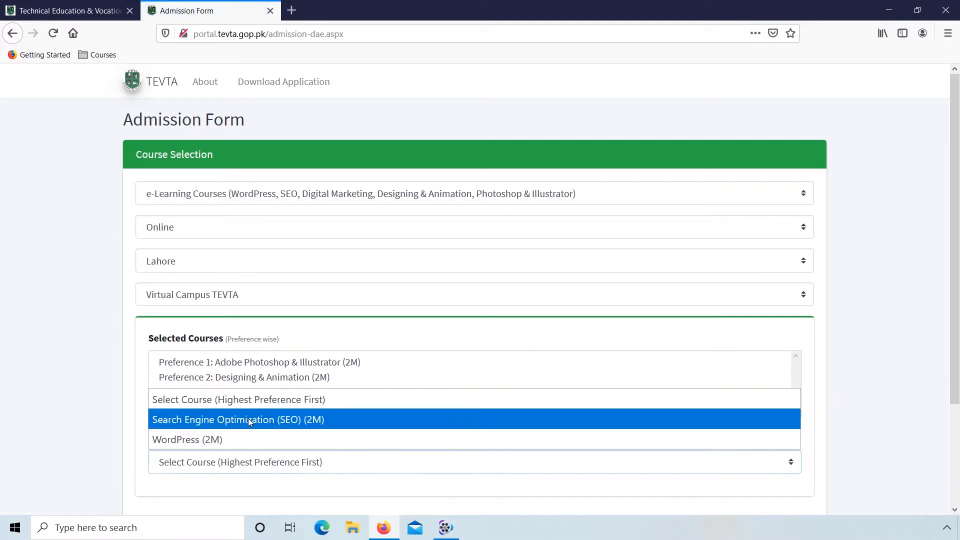
pyautogui.click(242, 419)
pyautogui.click(281, 462)
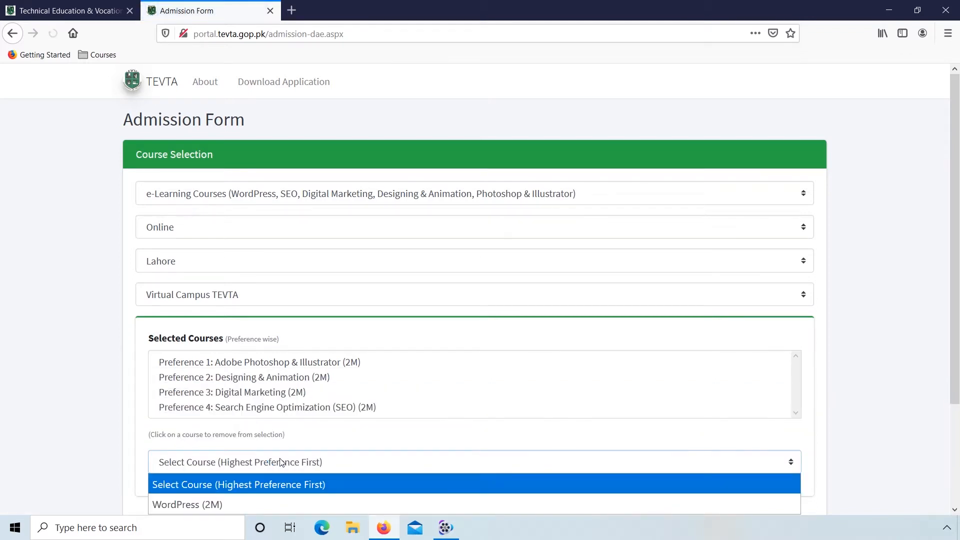
pyautogui.click(225, 503)
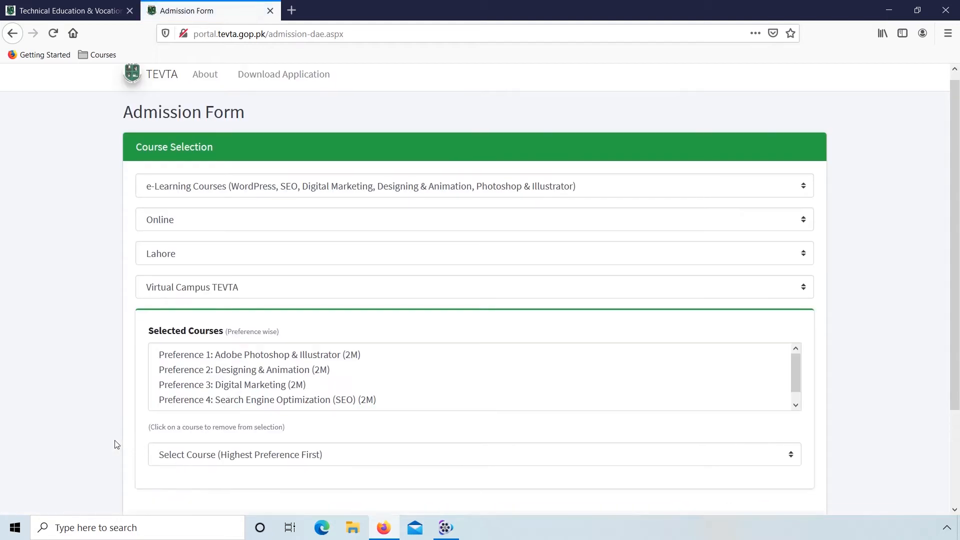
pyautogui.scroll(-2, 116, 443)
pyautogui.click(153, 462)
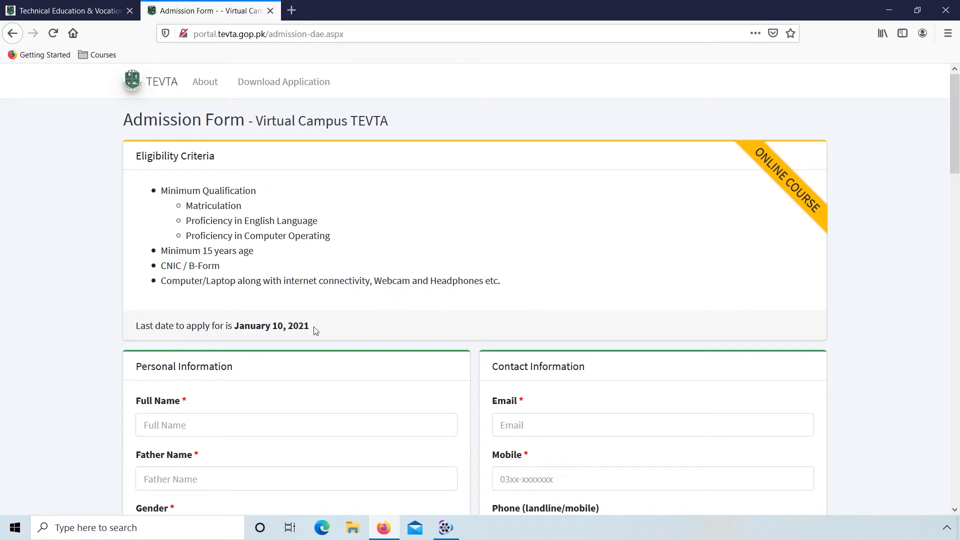
# Step: Enter the applicant's full name and father's name under Personal Information, and set the gender to Female
pyautogui.scroll(-3, 90, 396)
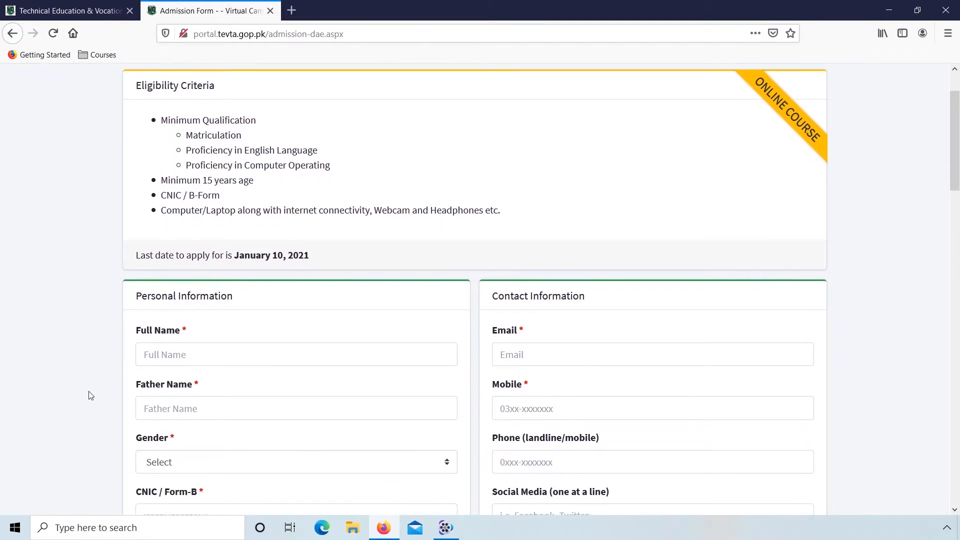
pyautogui.scroll(-3, 90, 395)
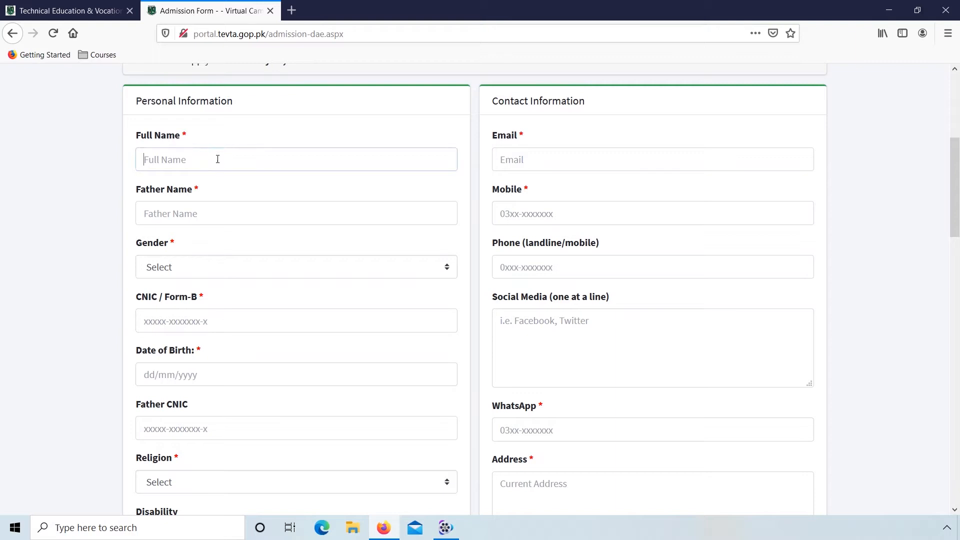
pyautogui.press('Tab')
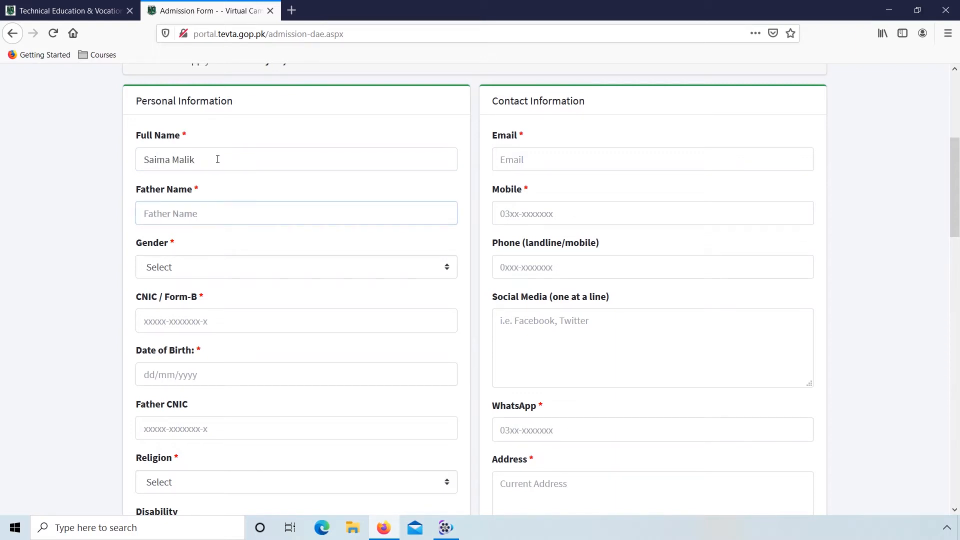
pyautogui.press('Tab')
pyautogui.press('f')
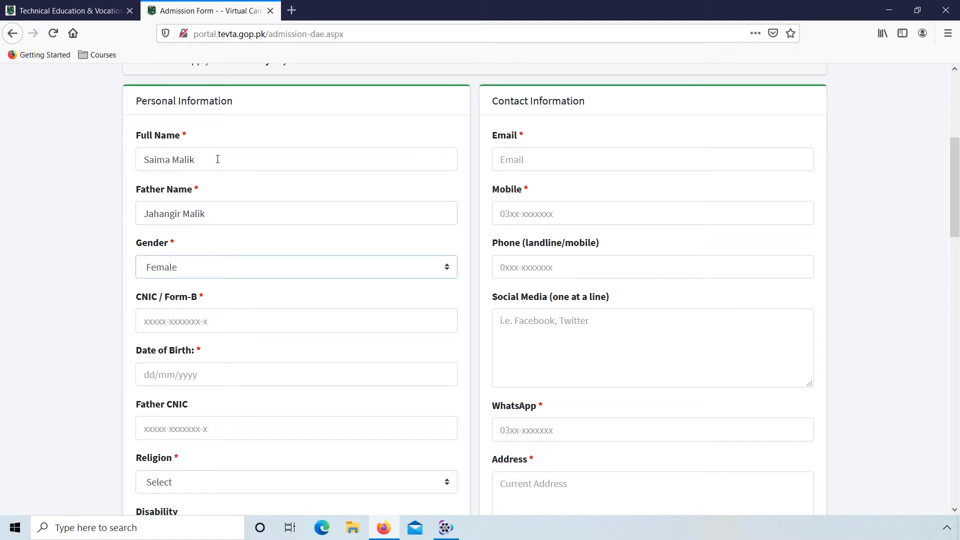
# Step: Enter the applicant's identity number in the CNIC / Form-B field
pyautogui.press('Tab')
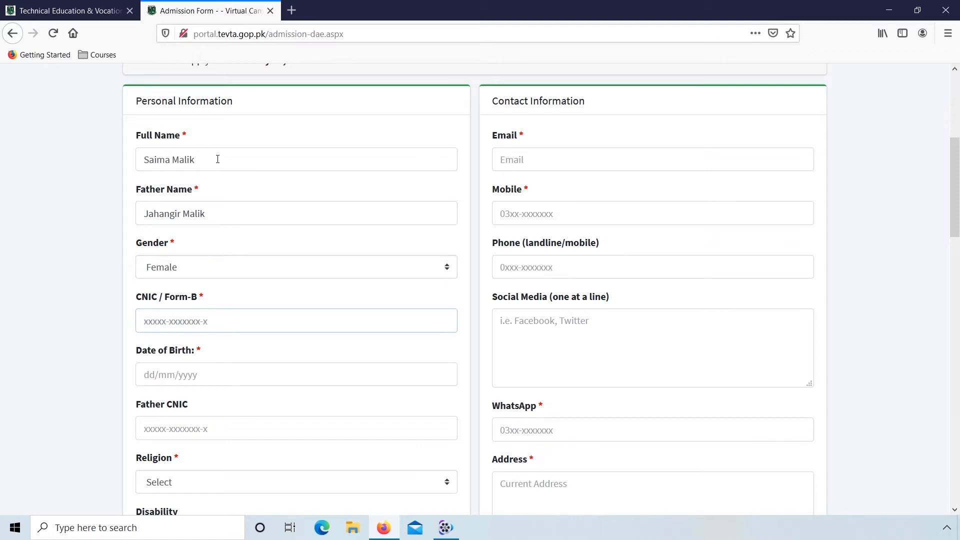
pyautogui.write('00000-000')
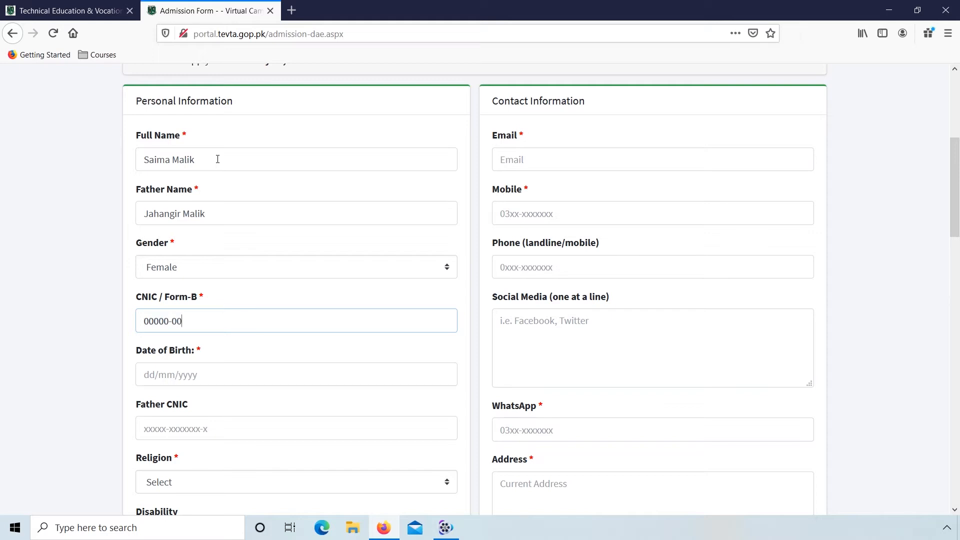
pyautogui.write('000')
# Step: Choose the applicant's date of birth in the calendar of the Date of Birth field
pyautogui.press('Tab')
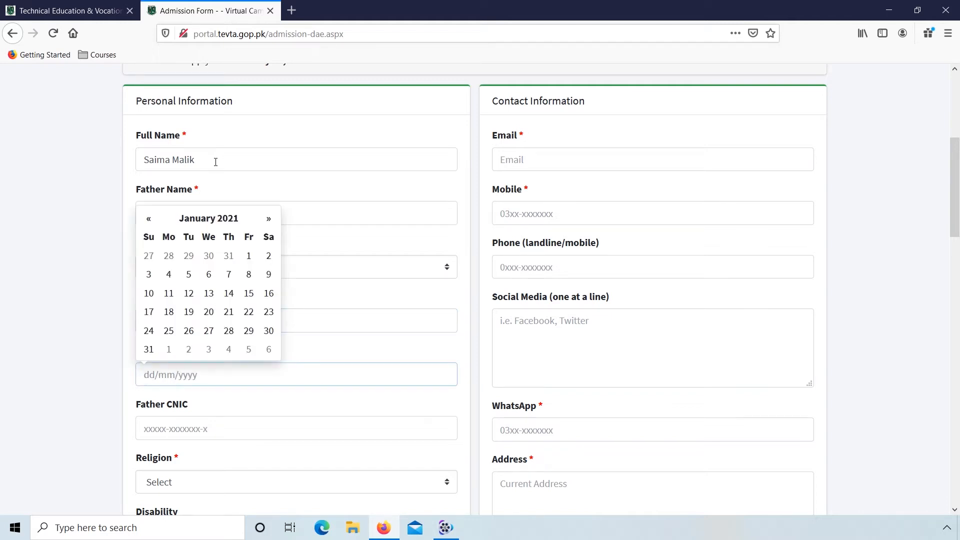
pyautogui.click(232, 221)
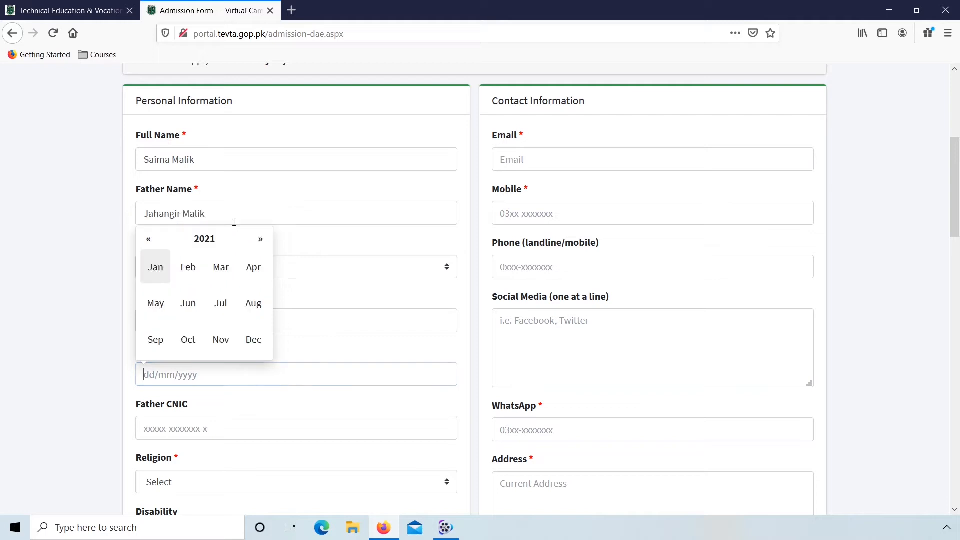
pyautogui.click(198, 239)
pyautogui.click(149, 241)
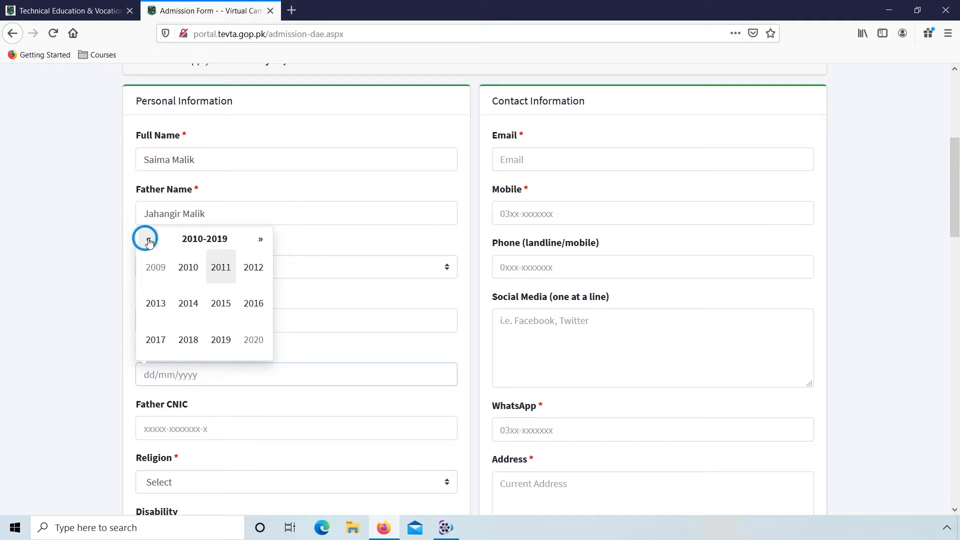
pyautogui.click(149, 241)
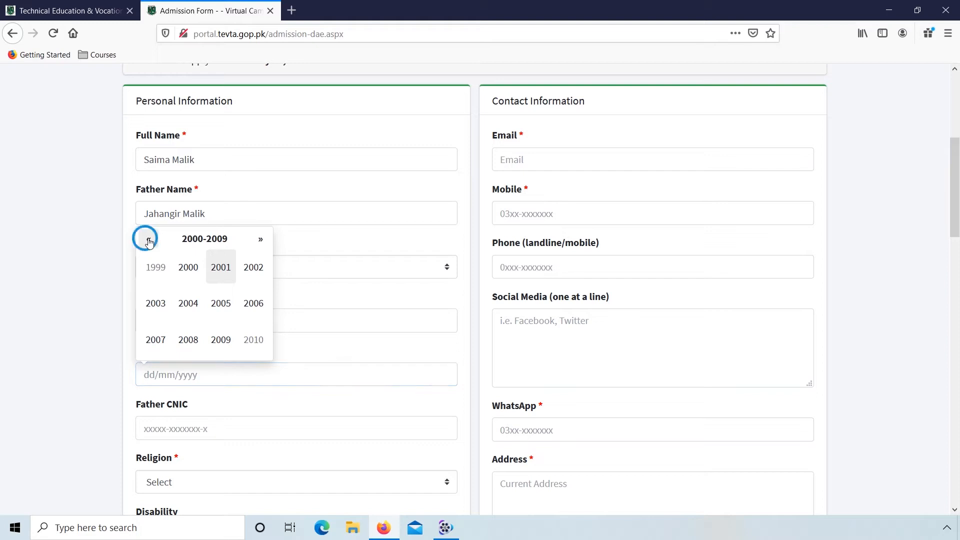
pyautogui.click(149, 241)
pyautogui.click(184, 302)
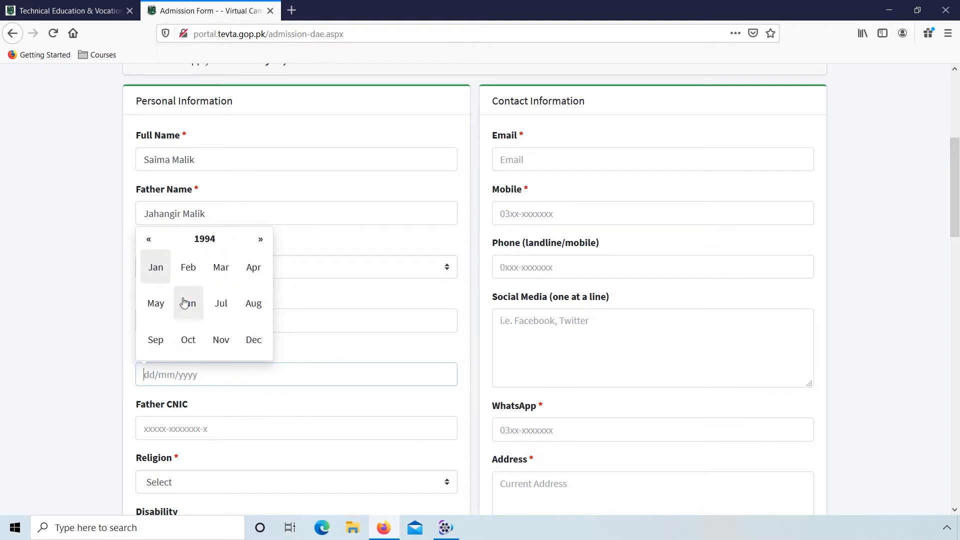
pyautogui.click(213, 302)
pyautogui.click(190, 294)
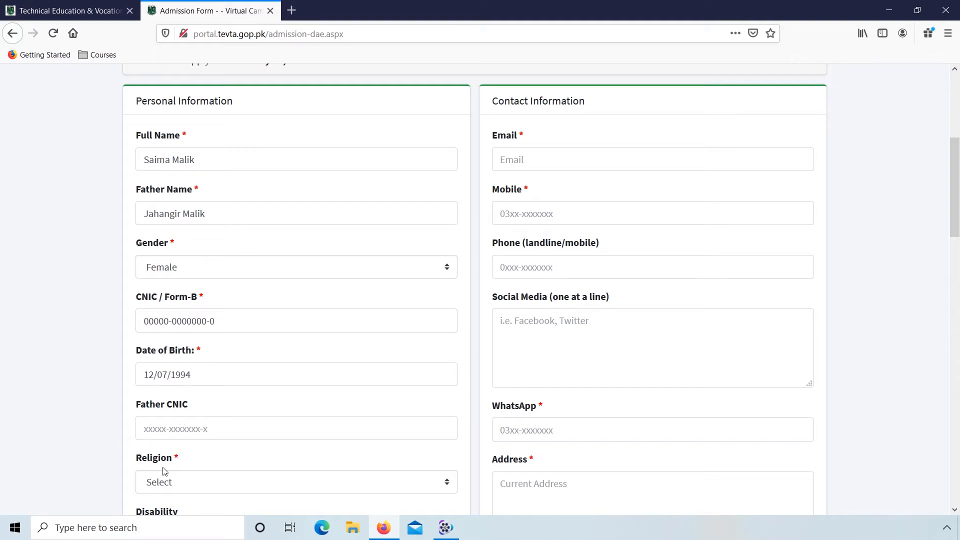
# Step: Set the applicant's religion to Islam and enter the applicant's email under Contact Information
pyautogui.click(166, 480)
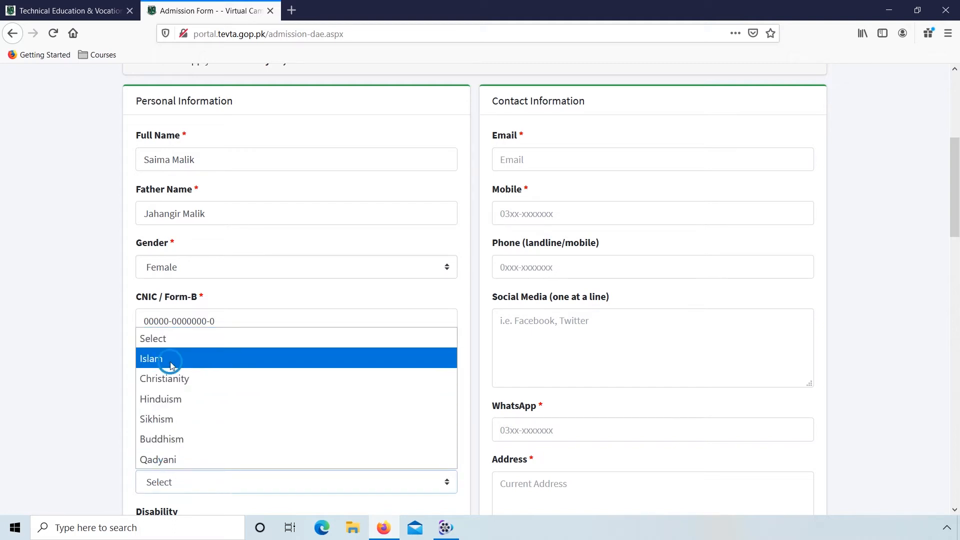
pyautogui.click(173, 370)
pyautogui.click(538, 158)
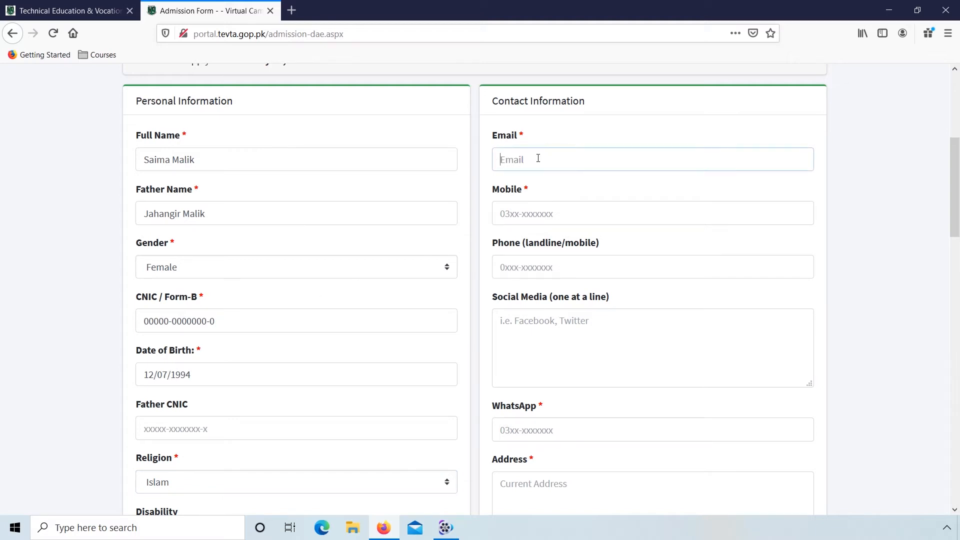
pyautogui.press('Tab')
# Step: Enter the applicant's mobile number and WhatsApp number under Contact Information, leaving the landline and social media fields empty
pyautogui.write('0300')
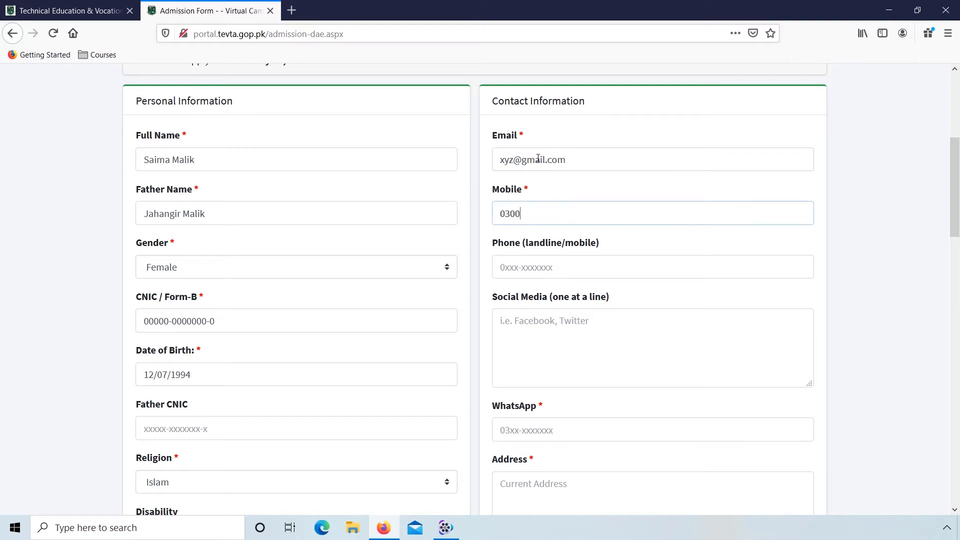
pyautogui.write('-0000000')
pyautogui.press('Tab')
pyautogui.press('Tab')
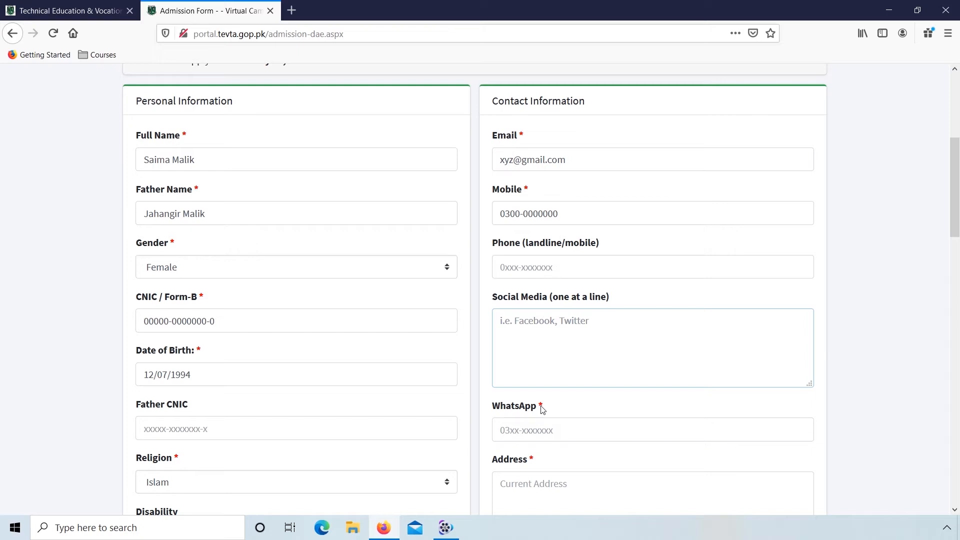
pyautogui.click(511, 430)
pyautogui.write('0300')
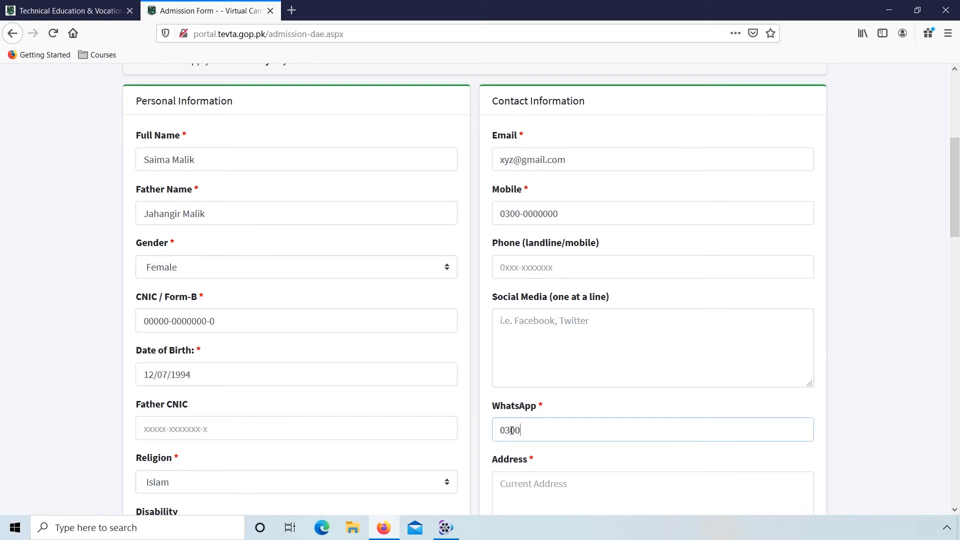
pyautogui.write('-0000000')
pyautogui.press('Tab')
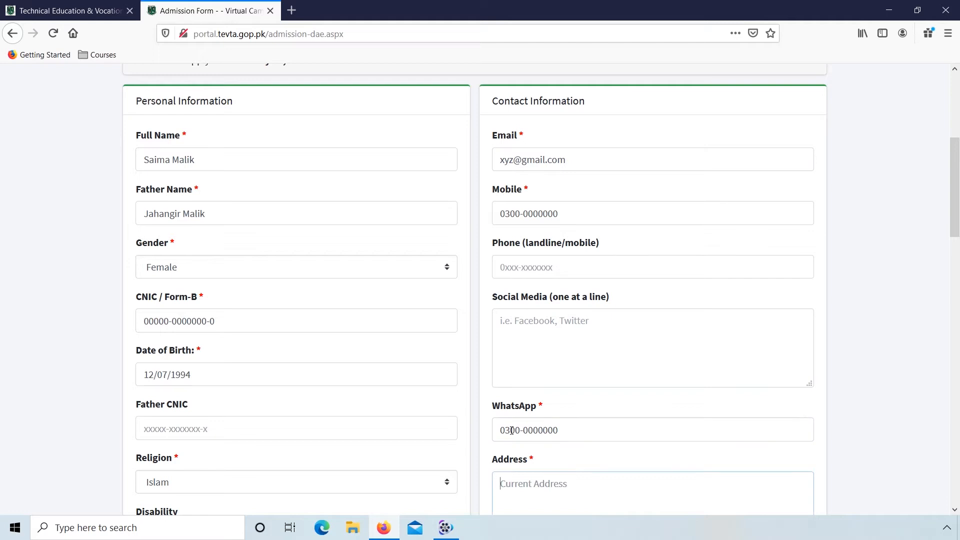
# Step: Enter the applicant's current address in the Address field of Contact Information
pyautogui.write('Blue Are')
pyautogui.write('a, Islamabad, Pakistan')
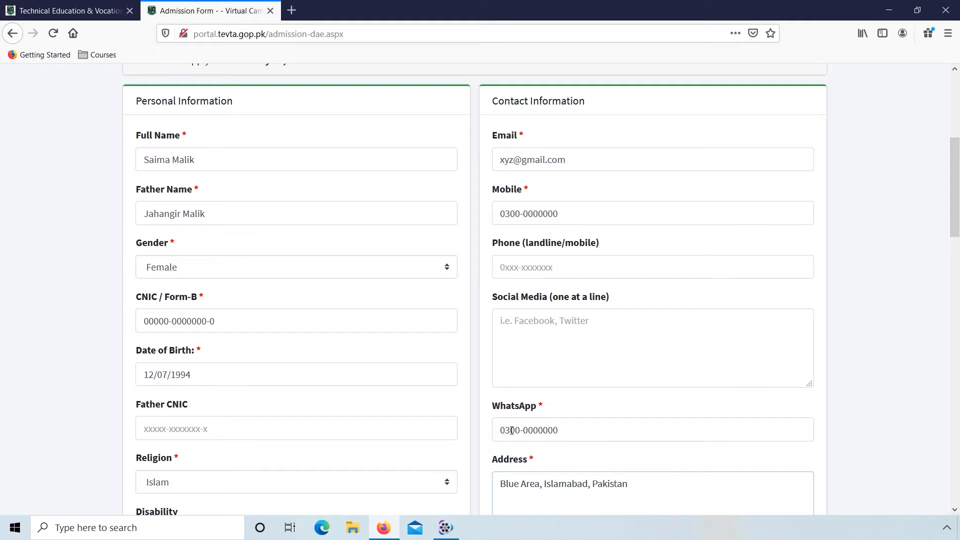
# Step: Enter the father's full name under Father / Guardian Information and give the relationship as Father
pyautogui.moveTo(956, 210); pyautogui.dragTo(950, 335)
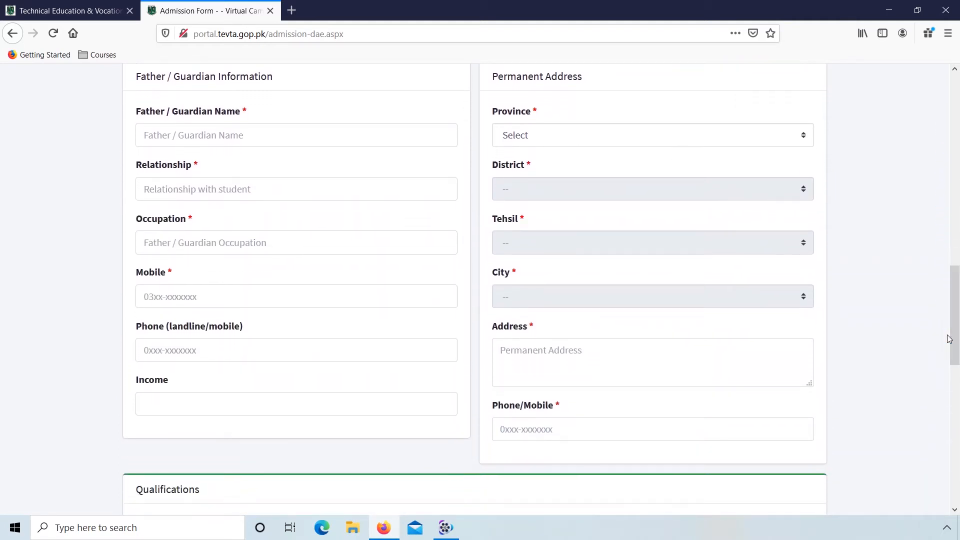
pyautogui.click(220, 138)
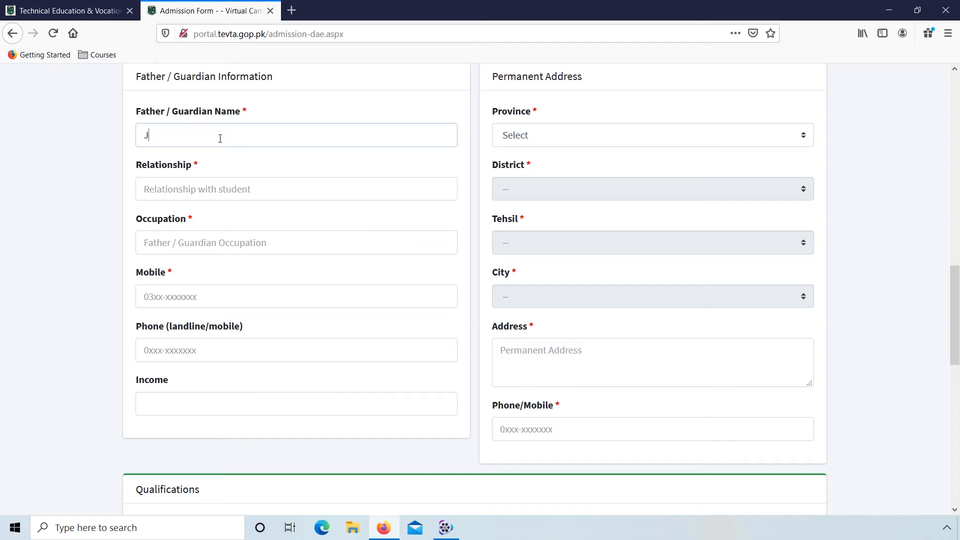
pyautogui.press('Tab')
pyautogui.write('Father')
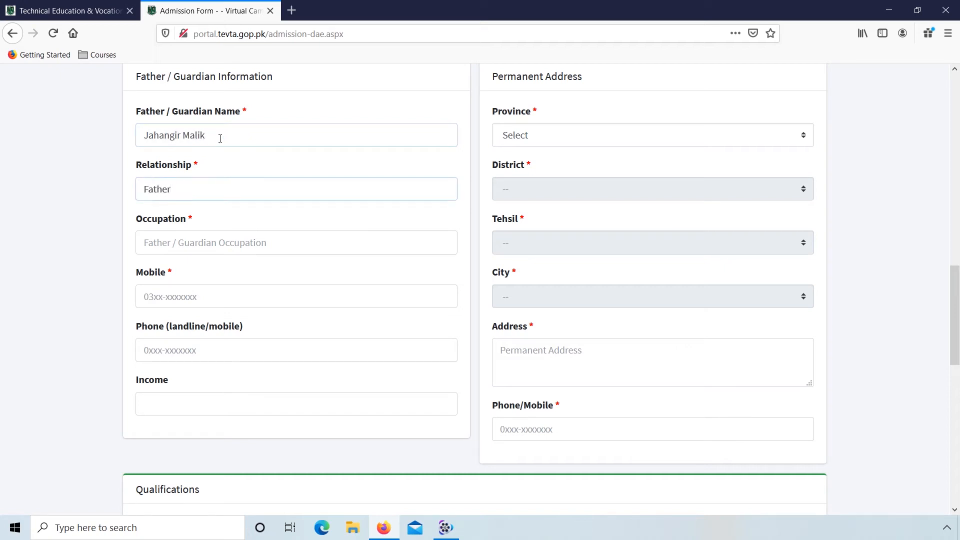
pyautogui.press('Tab')
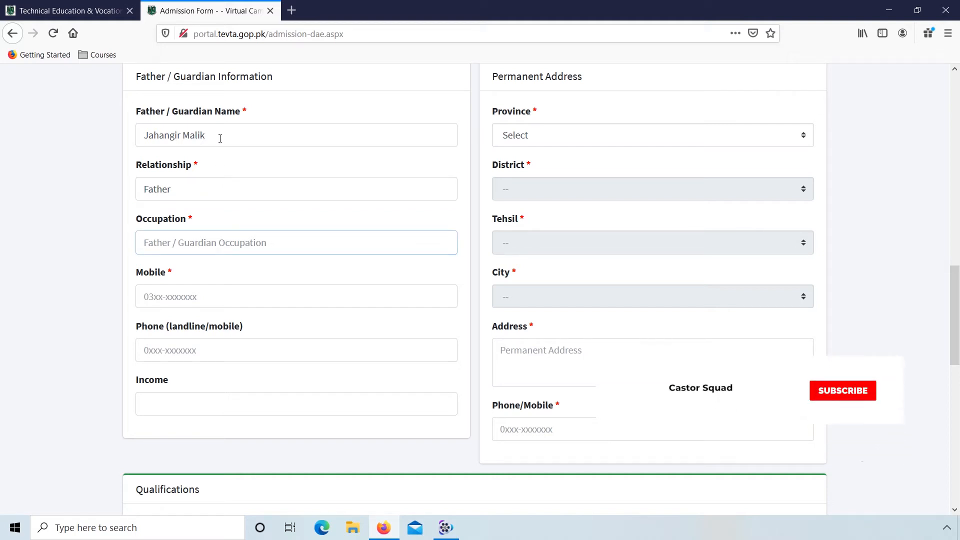
# Step: Enter Unemployed as the father's occupation and fill in his mobile number
pyautogui.write('Unemployed')
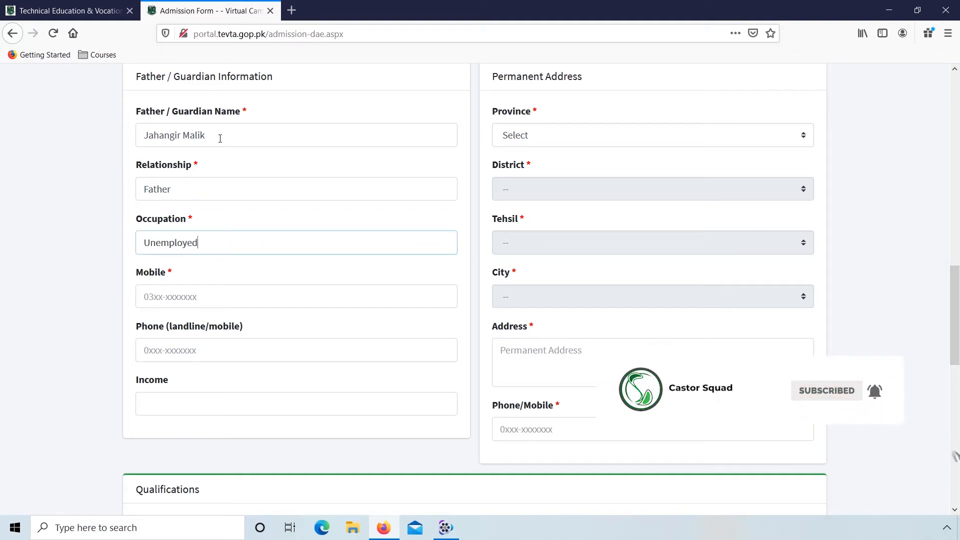
pyautogui.press('Tab')
pyautogui.write('0')
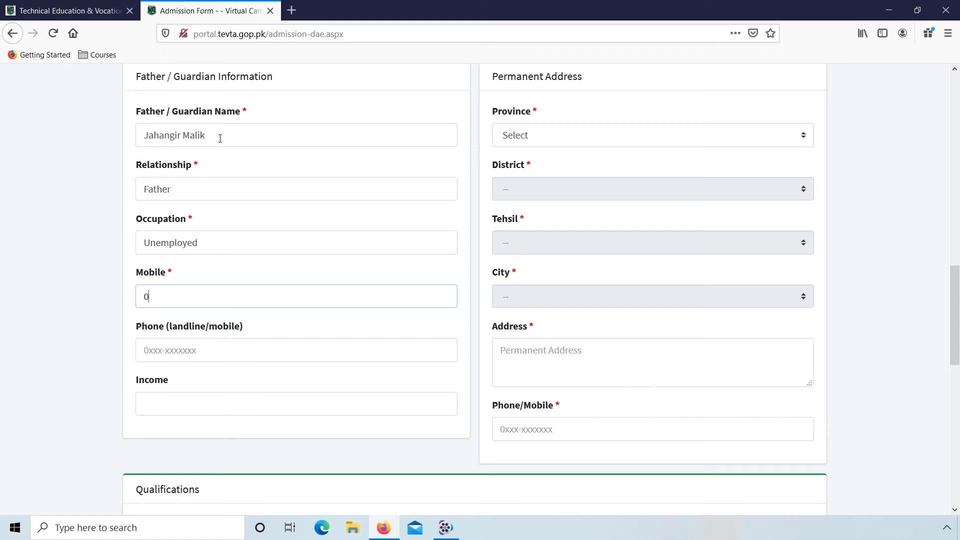
pyautogui.write('300-0000000')
# Step: Under Permanent Address, set the province to Punjab and choose Chakwal as the district, tehsil and city
pyautogui.click(553, 132)
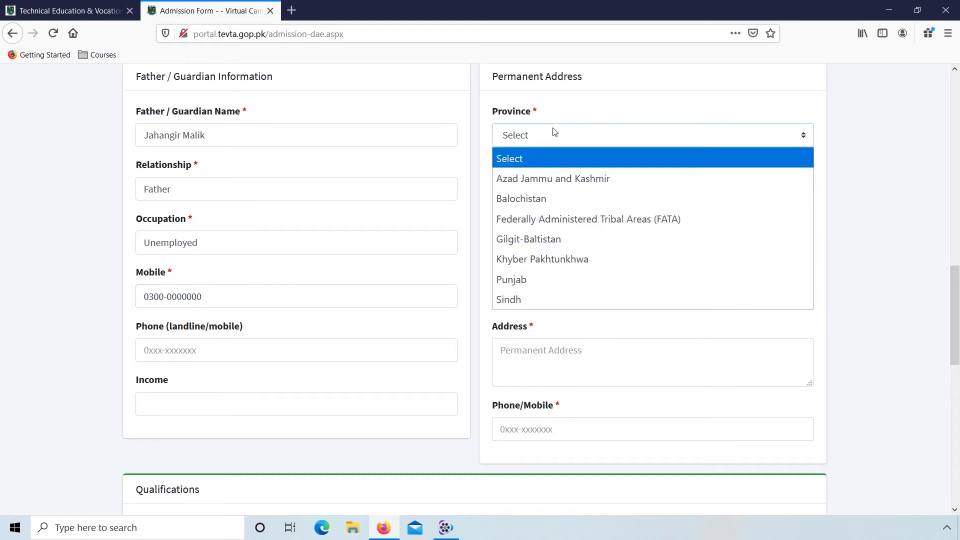
pyautogui.press('p')
pyautogui.press('Return')
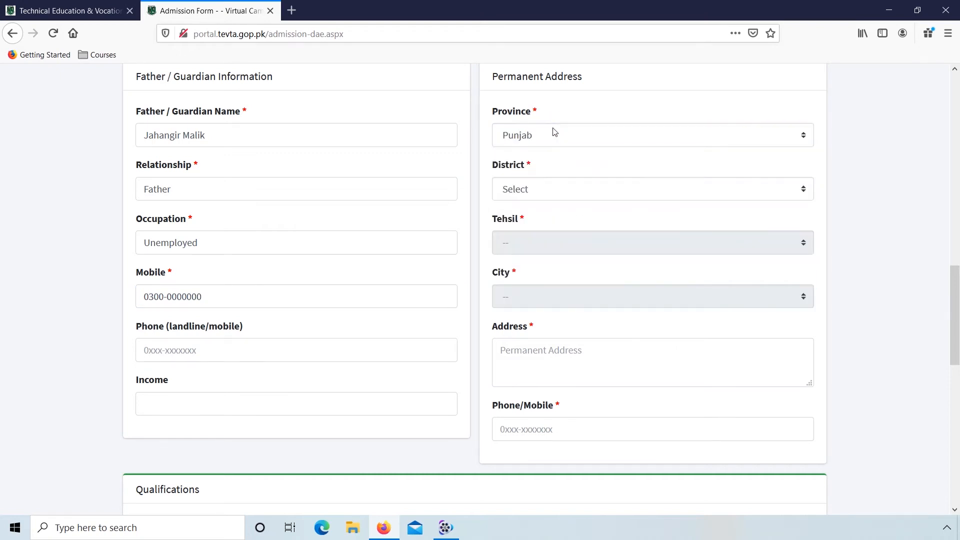
pyautogui.click(563, 187)
pyautogui.press('c')
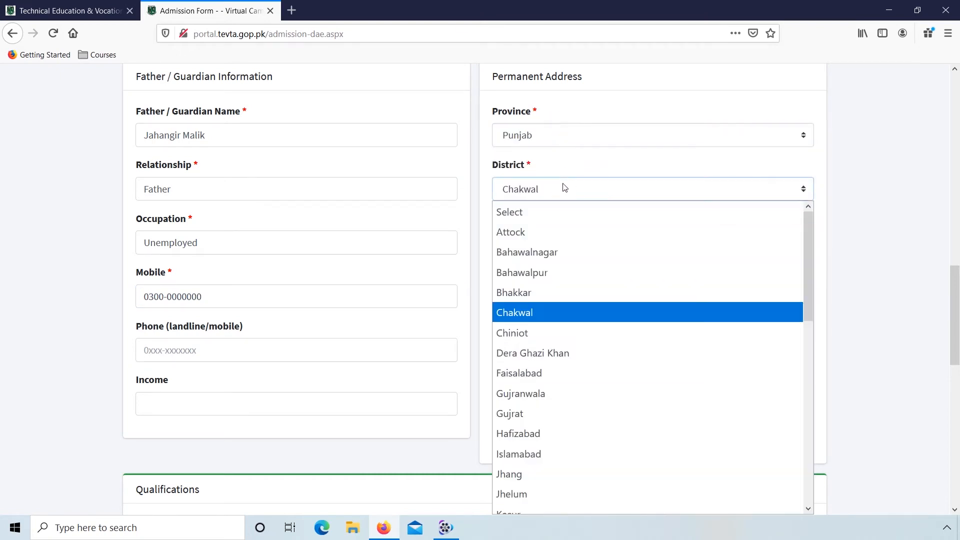
pyautogui.press('Return')
pyautogui.click(572, 236)
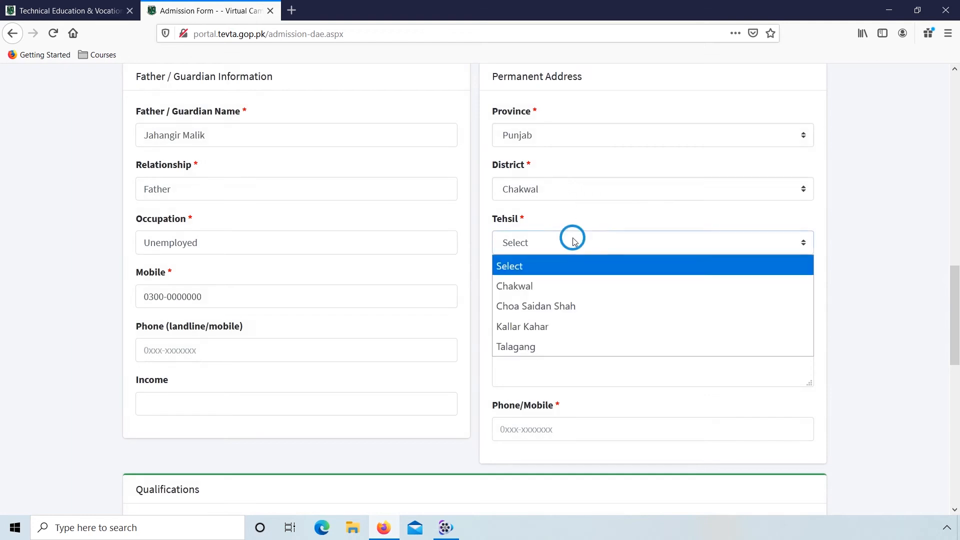
pyautogui.click(560, 282)
pyautogui.click(558, 296)
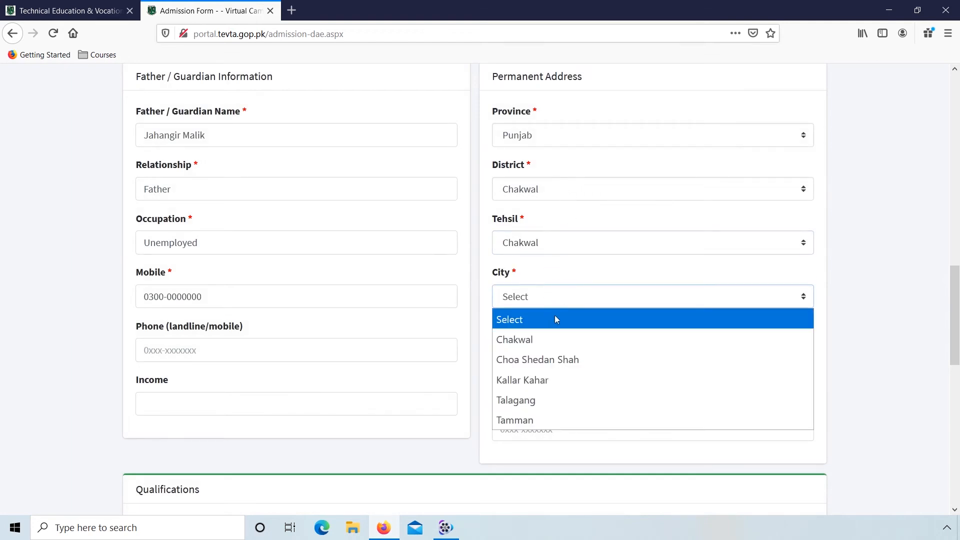
pyautogui.click(555, 338)
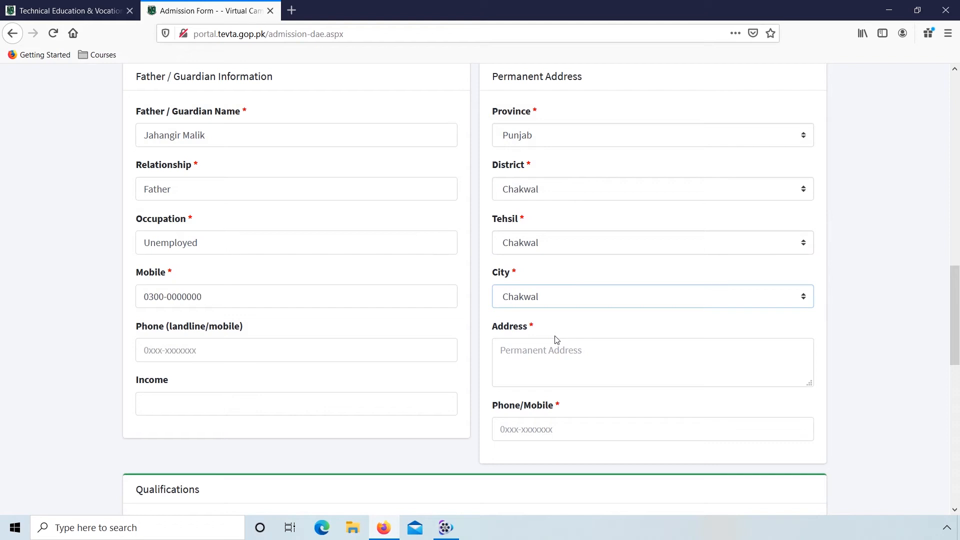
# Step: Enter the applicant's permanent street address and phone number under Permanent Address
pyautogui.click(541, 367)
pyautogui.write('Chakwal')
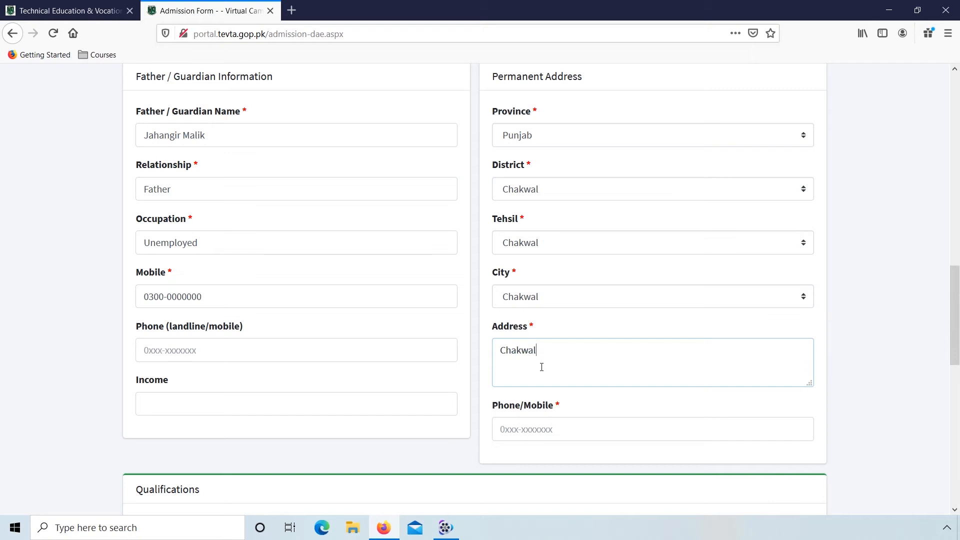
pyautogui.write(' City, D&T Chakwal, Pakistan')
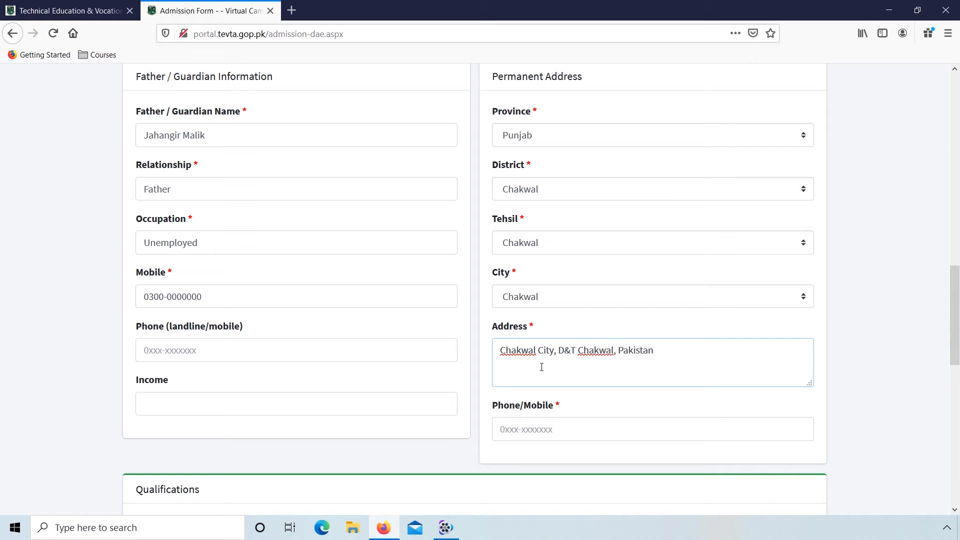
pyautogui.click(524, 428)
pyautogui.write('030')
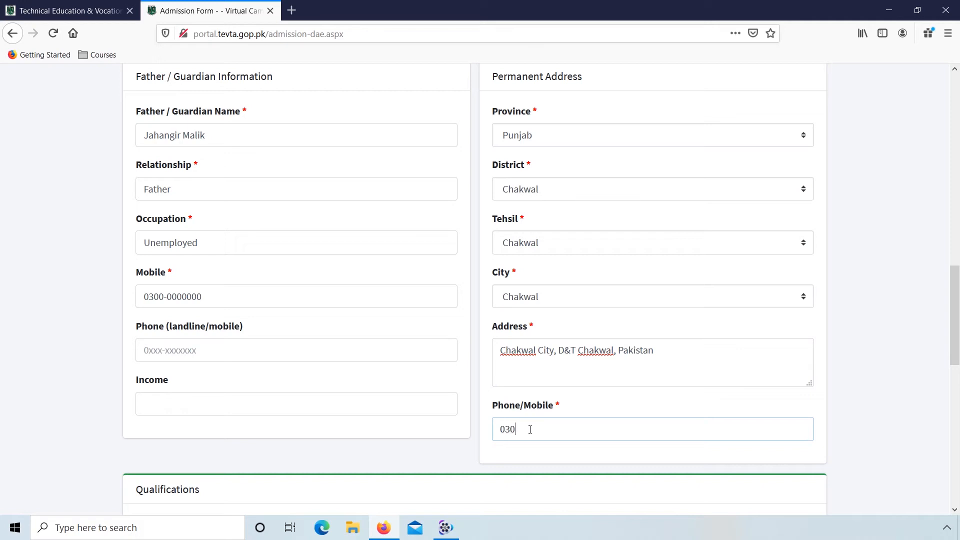
pyautogui.write('0-0000000')
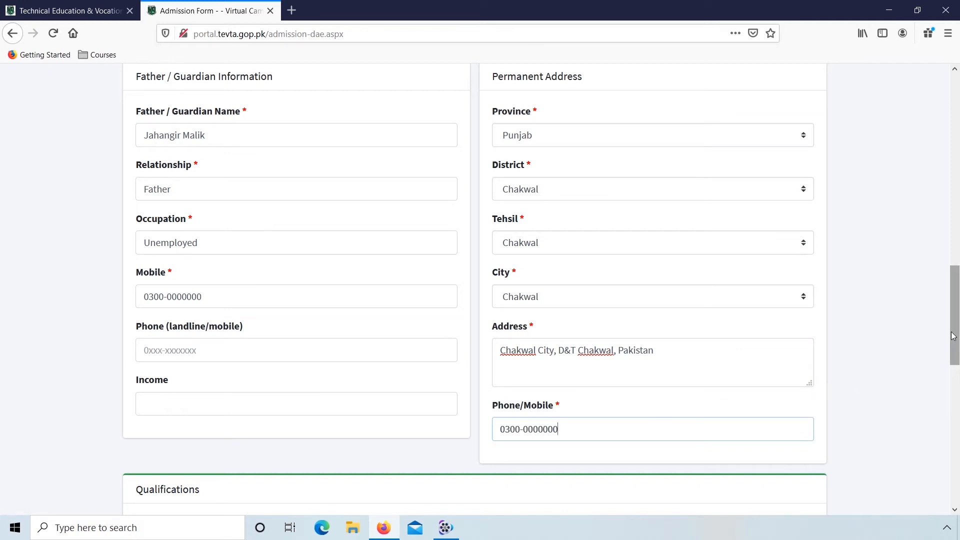
# Step: In the Matriculation row under Qualifications, enter Mathematics, Physics, Chemistry, Biology as subjects and FBISE, Islamabad as the board
pyautogui.moveTo(953, 335); pyautogui.dragTo(957, 429)
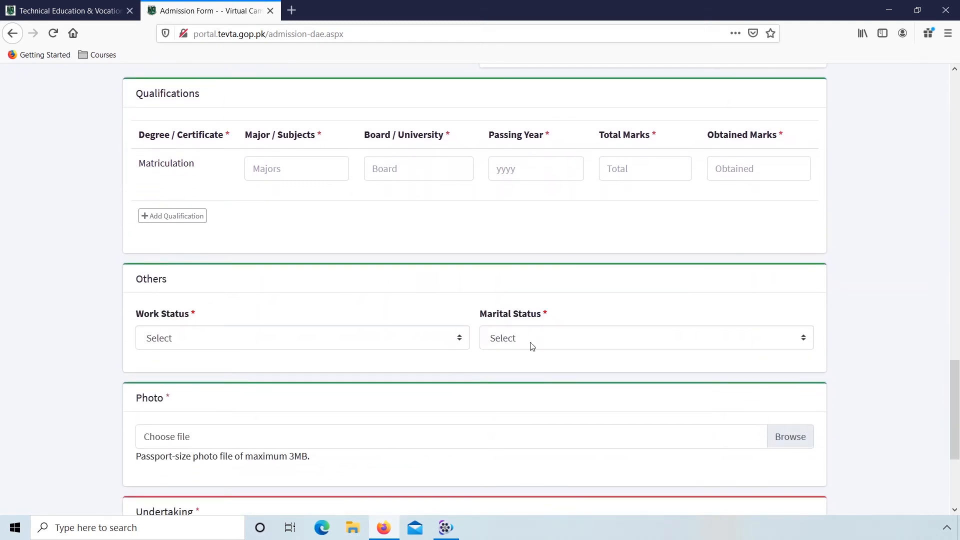
pyautogui.click(259, 171)
pyautogui.write('Mathemat')
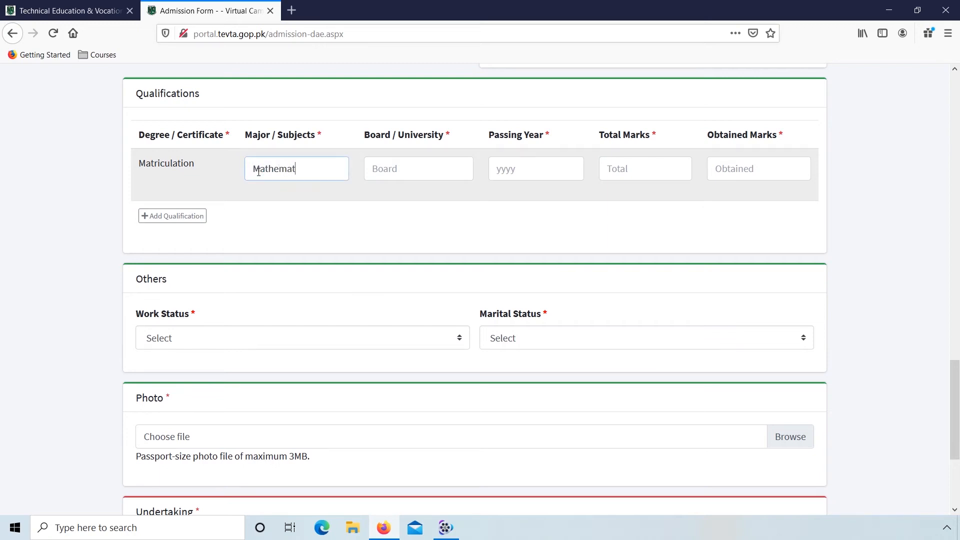
pyautogui.write('ics,')
pyautogui.write(' Physics,')
pyautogui.write(' Chemistry,')
pyautogui.write(' Biology')
pyautogui.press('Tab')
pyautogui.write('FBI')
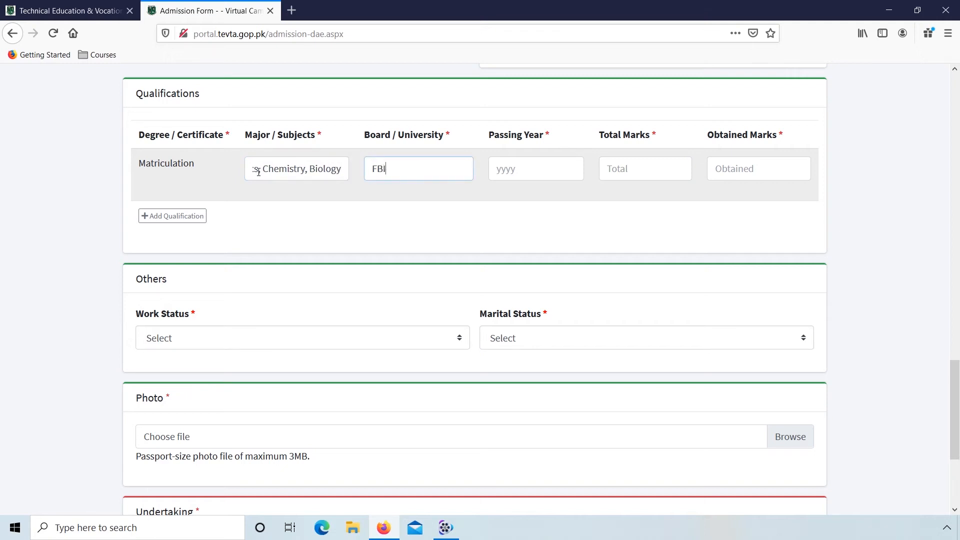
pyautogui.write('SE, Islamabad')
pyautogui.press('Tab')
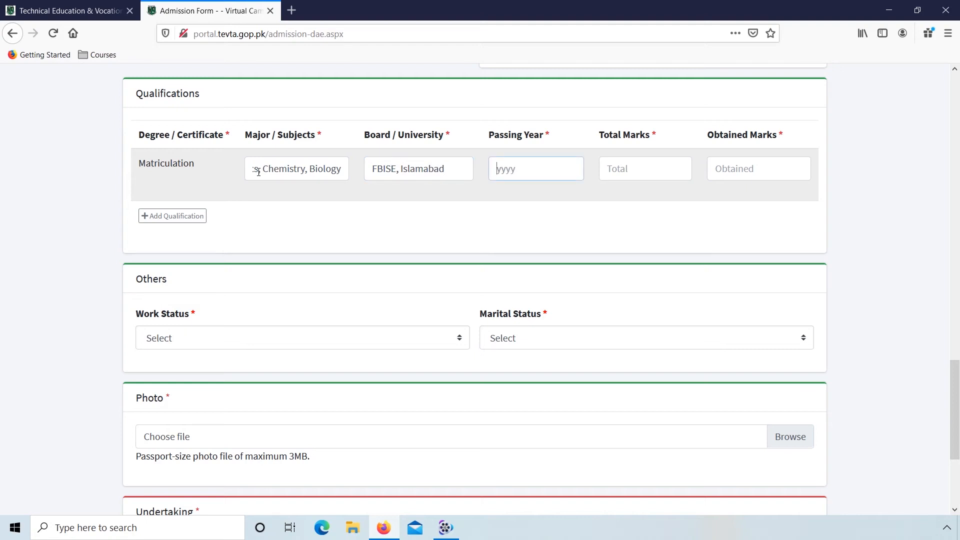
# Step: Give the Matriculation row the passing year 2010, total marks 1050 and obtained marks 705
pyautogui.write('200')
pyautogui.press('BackSpace')
pyautogui.press('Tab')
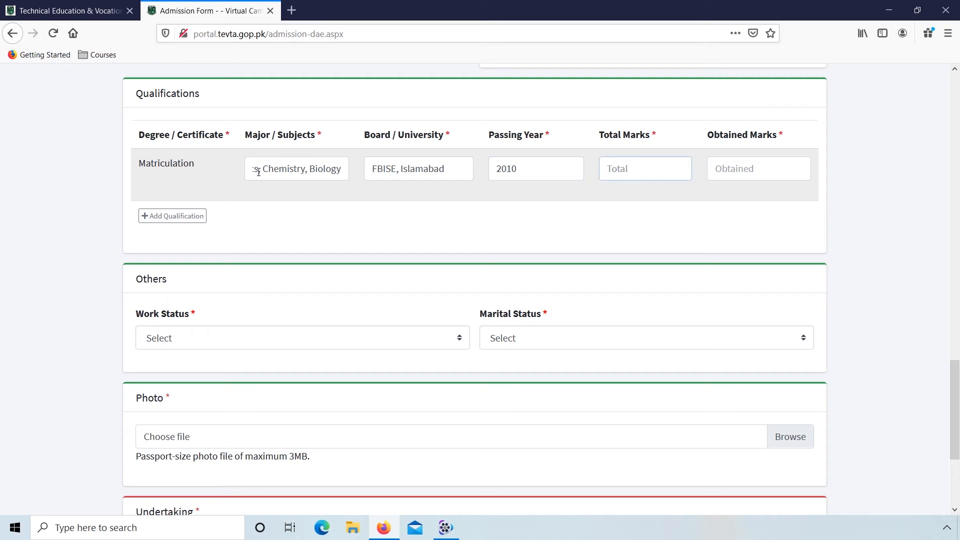
pyautogui.write('1050')
pyautogui.press('Tab')
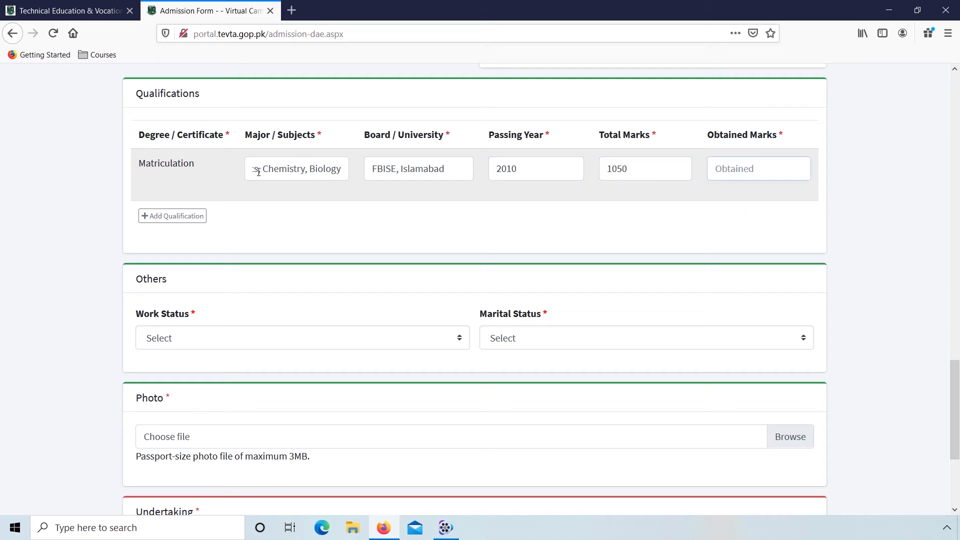
pyautogui.write('705')
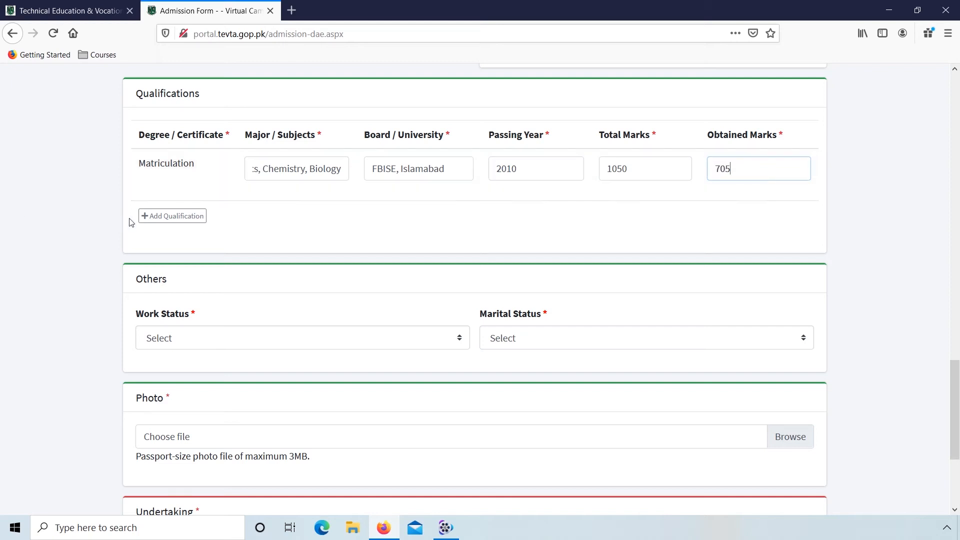
# Step: Add an Intermediate qualification row with subjects Mathematics, Physics, Chemistry and board FBISE, Islamabad
pyautogui.click(173, 217)
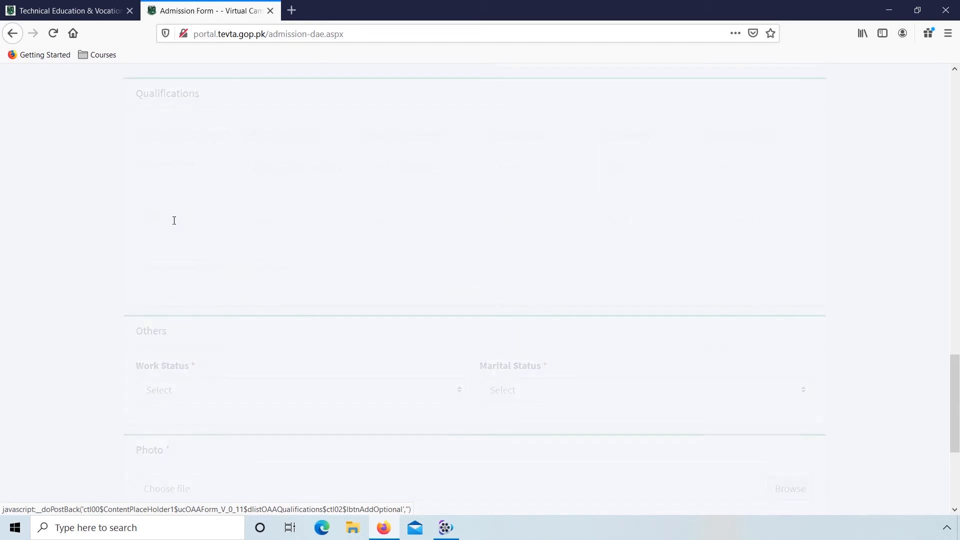
pyautogui.click(269, 223)
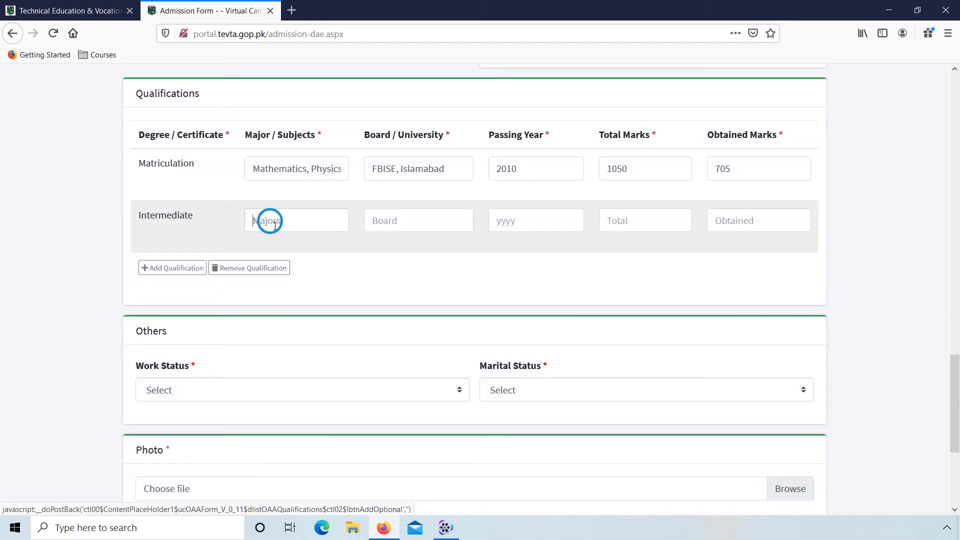
pyautogui.write('Mathematics, Physic')
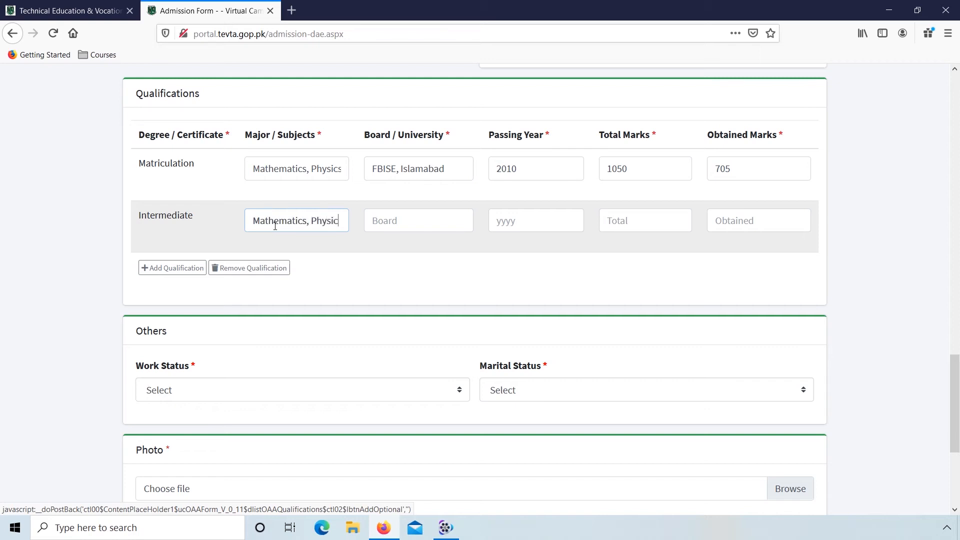
pyautogui.write('s,')
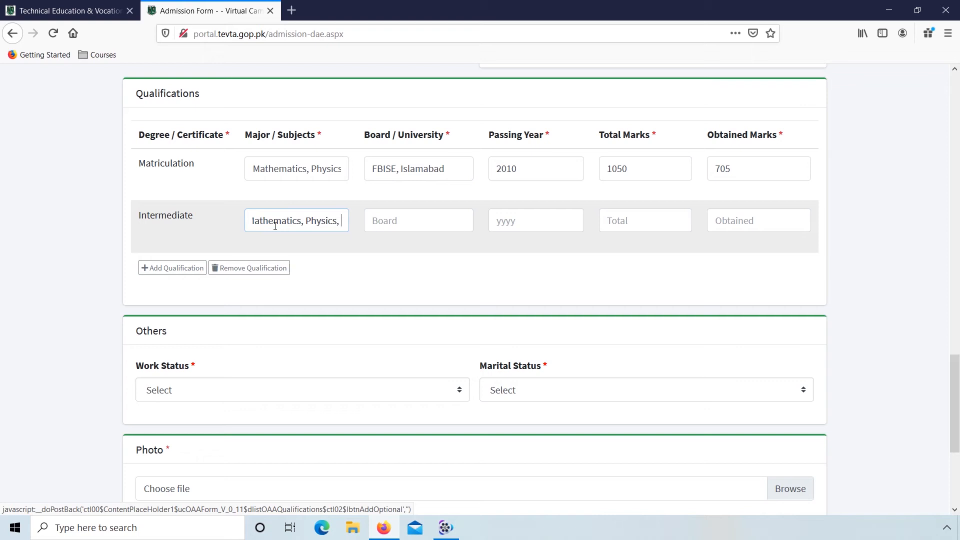
pyautogui.write(' Chemistry')
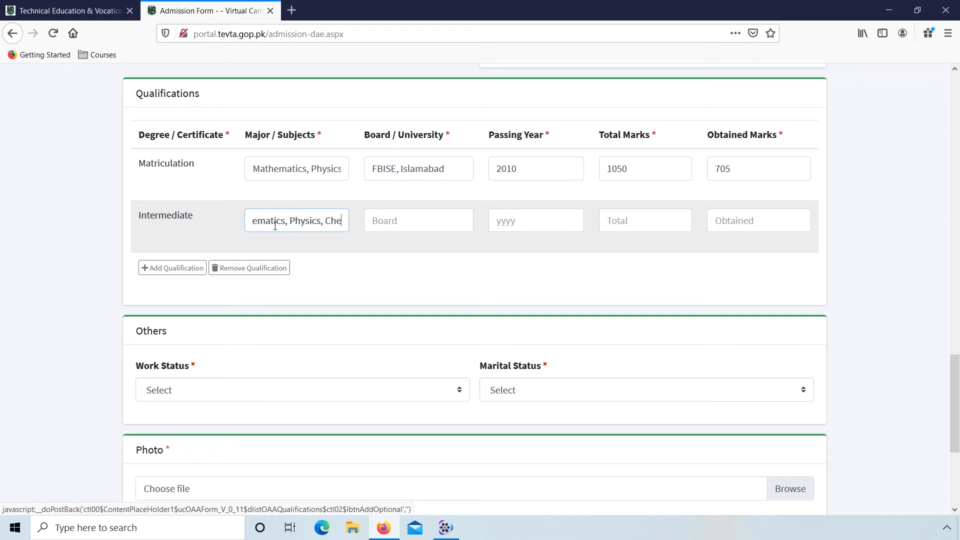
pyautogui.press('Tab')
pyautogui.write('FB')
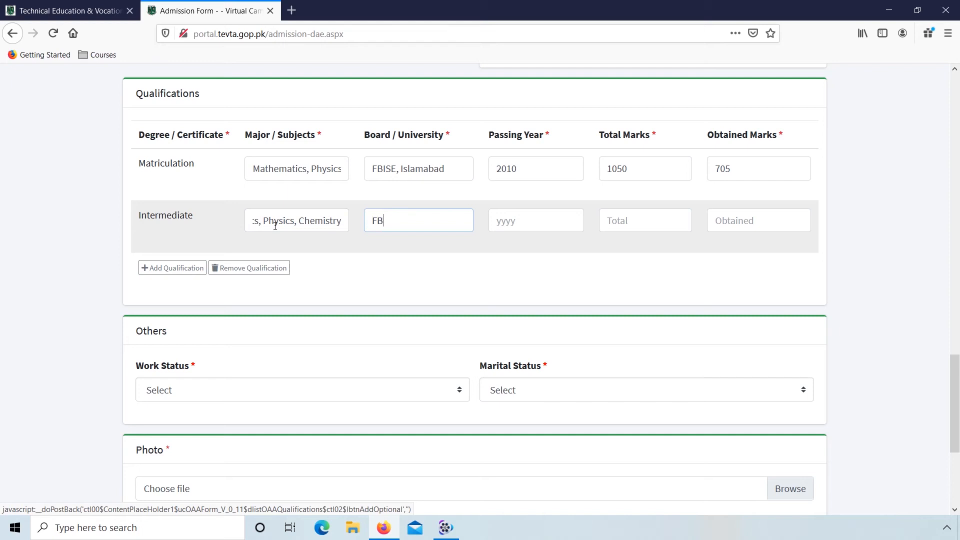
pyautogui.write('ISE, Islamabad')
pyautogui.press('Tab')
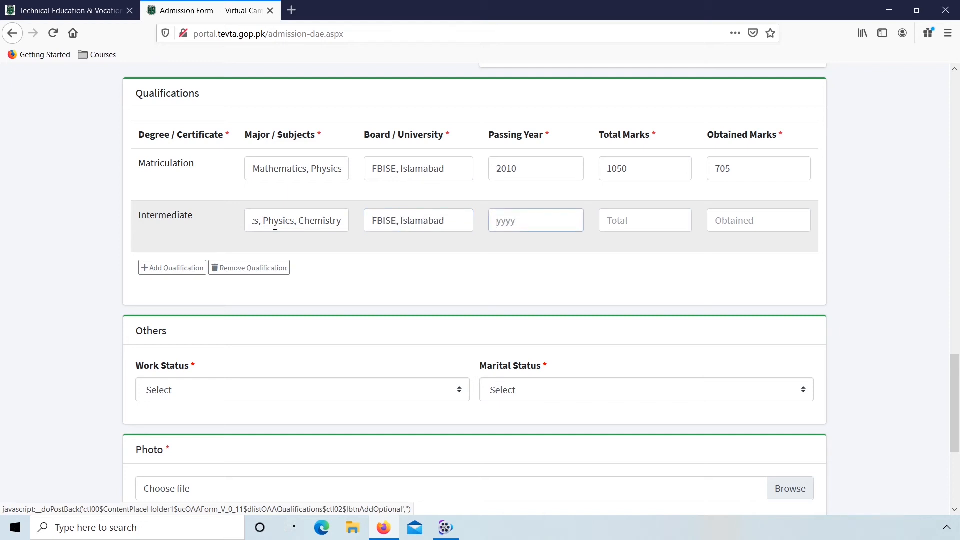
# Step: Give the Intermediate row the passing year 2012, total marks 1100 and obtained marks 814
pyautogui.write('2012')
pyautogui.press('Tab')
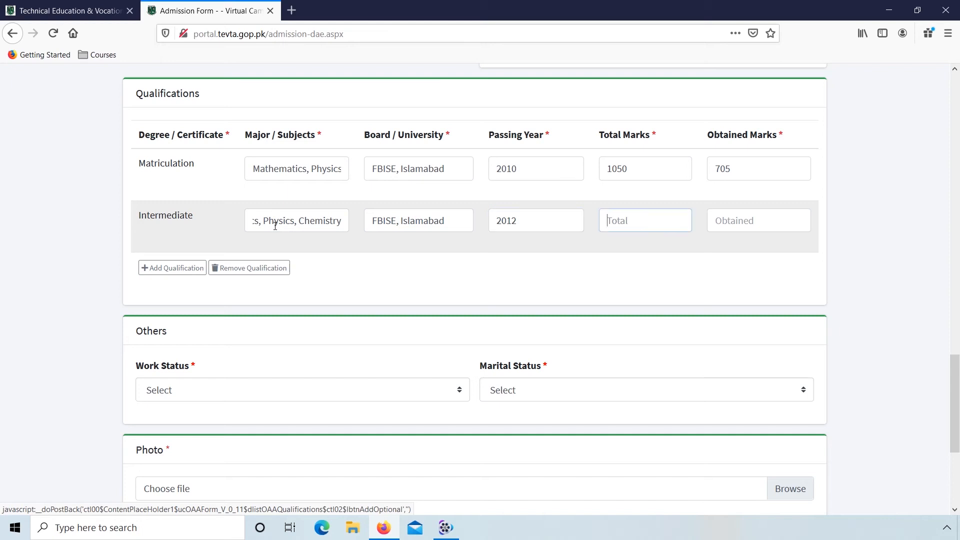
pyautogui.write('1100')
pyautogui.press('Tab')
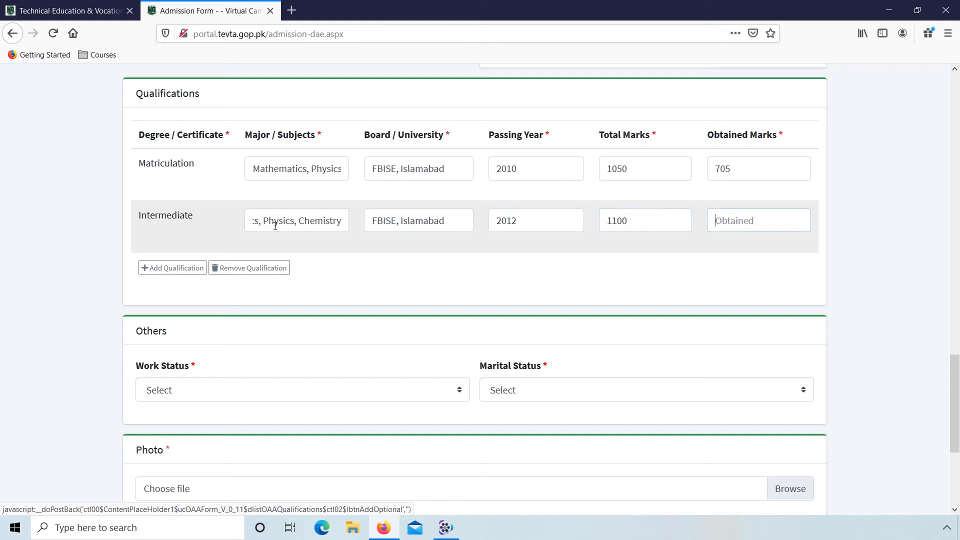
pyautogui.write('814')
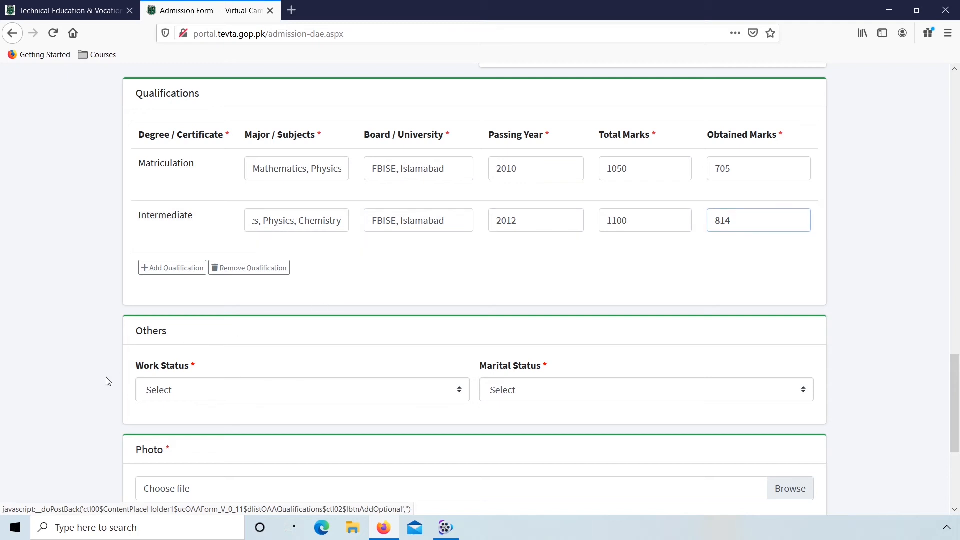
# Step: Under Others, set the work status to Unemployed and the marital status to Single
pyautogui.scroll(-1, 106, 381)
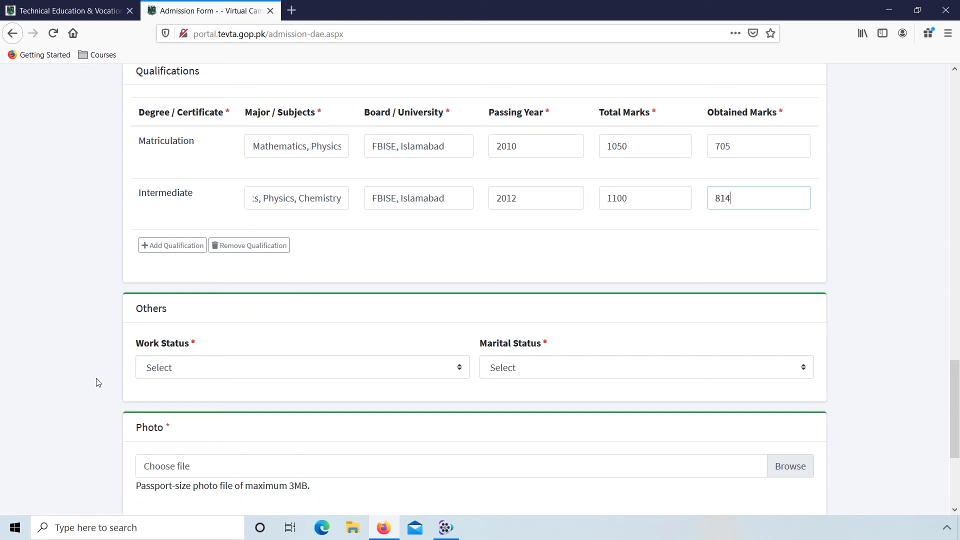
pyautogui.scroll(-4, 98, 382)
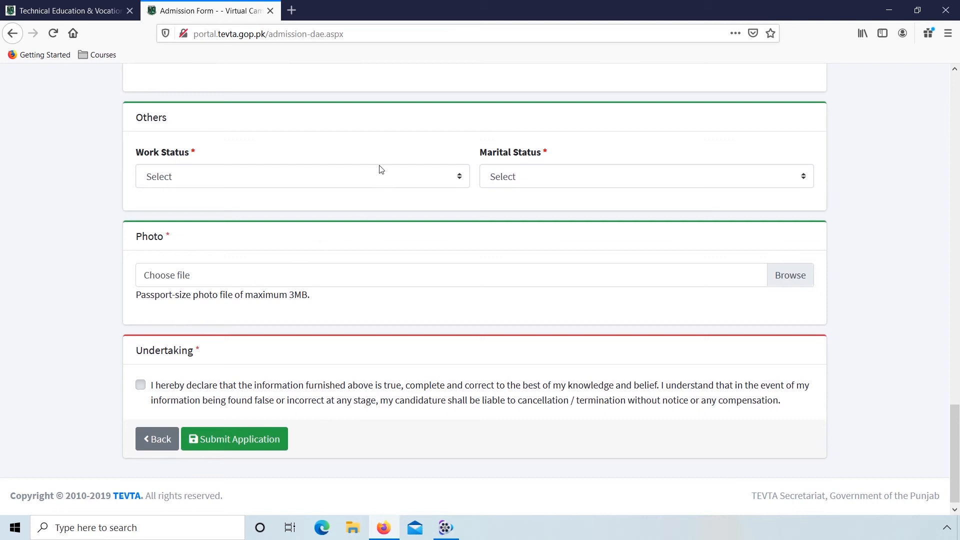
pyautogui.click(381, 169)
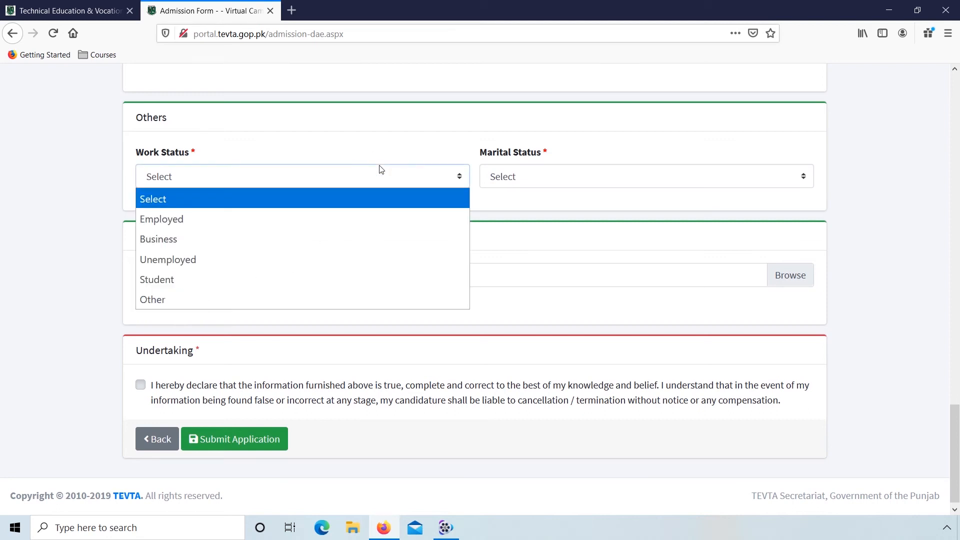
pyautogui.click(220, 258)
pyautogui.click(546, 178)
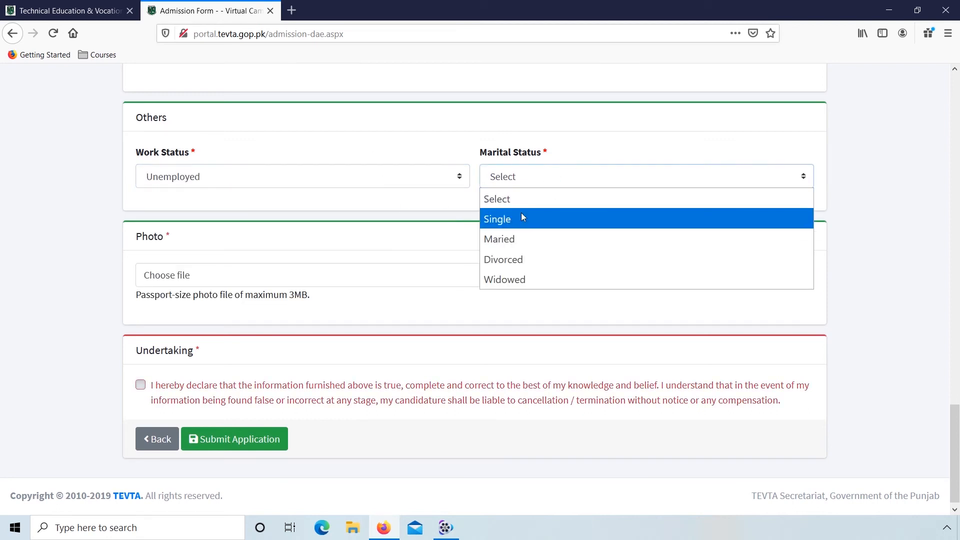
pyautogui.click(540, 219)
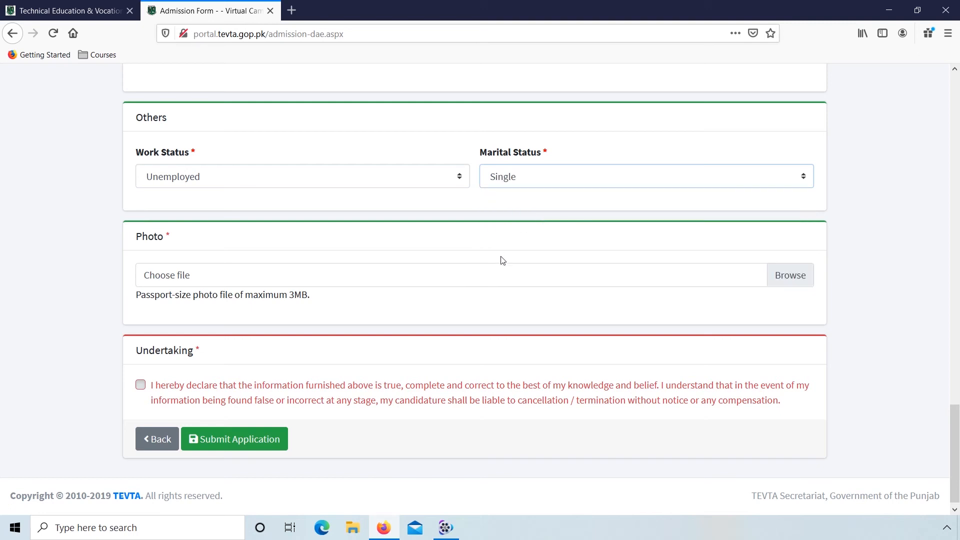
# Step: Attach the applicant's photo from the Passport Size folder on New Volume (E:)
pyautogui.click(785, 272)
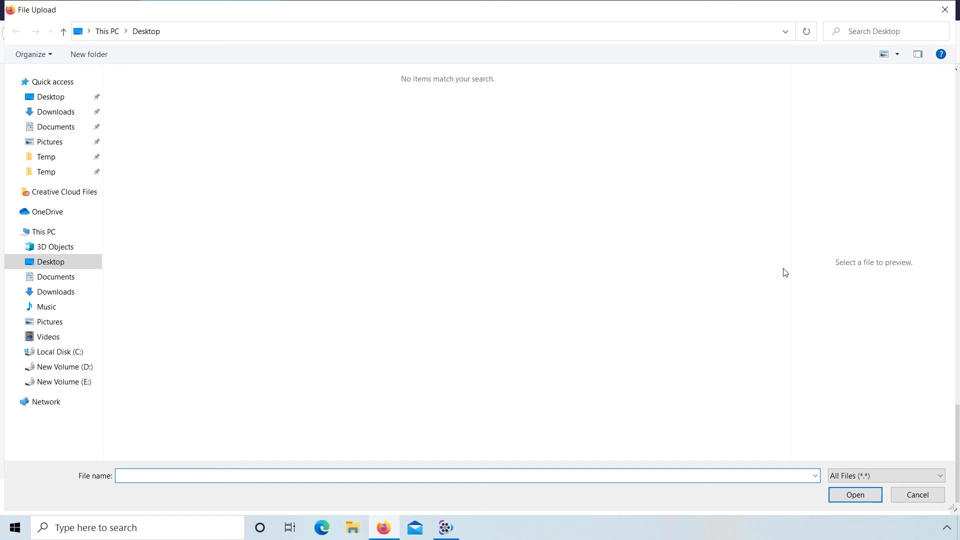
pyautogui.click(86, 385)
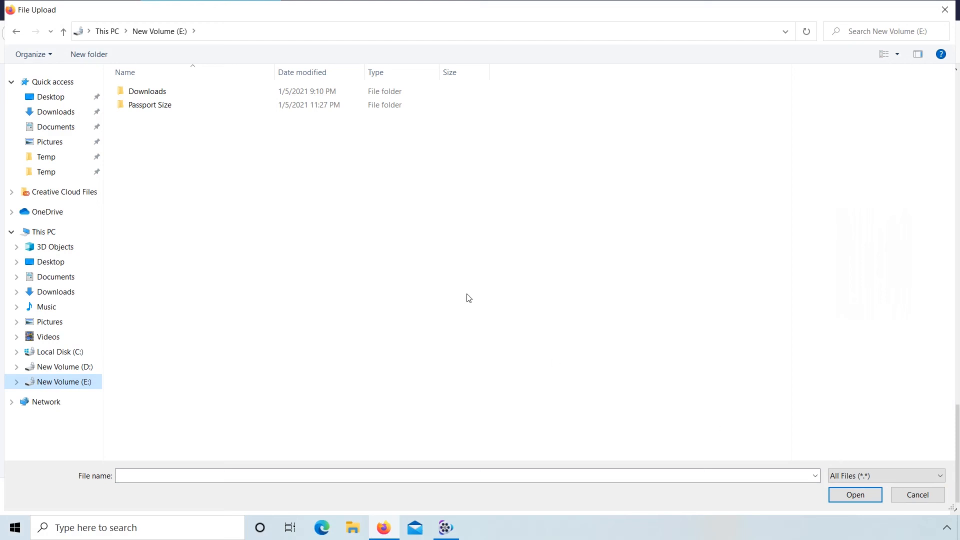
pyautogui.doubleClick(196, 110)
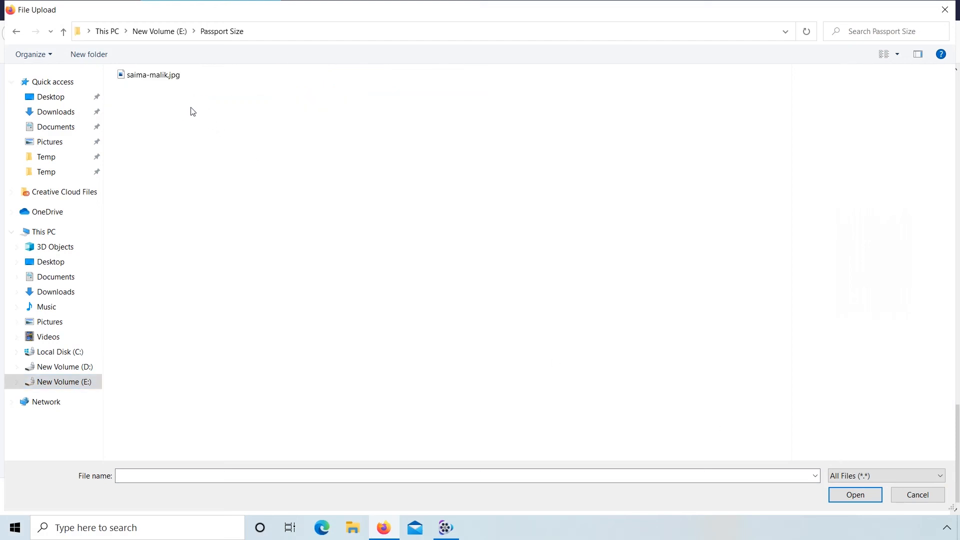
pyautogui.click(156, 75)
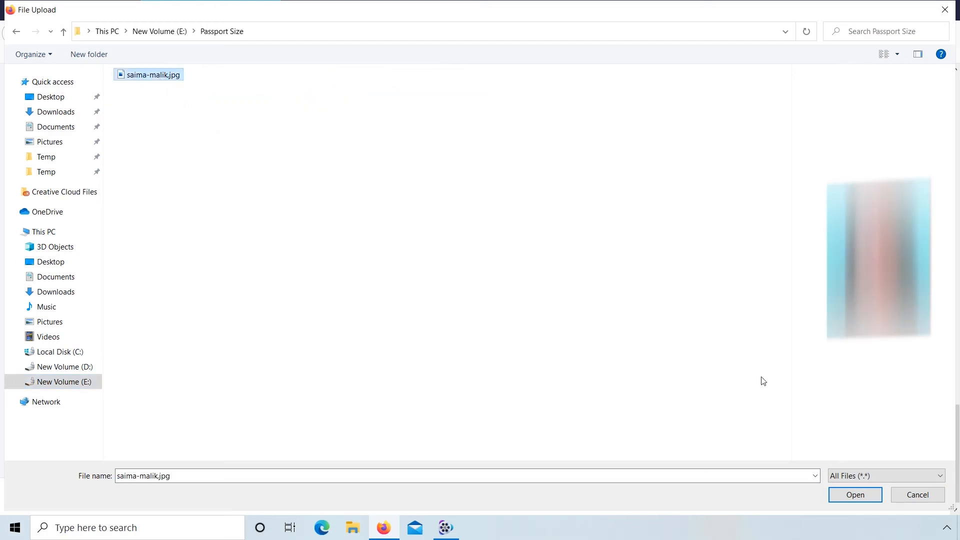
pyautogui.click(853, 494)
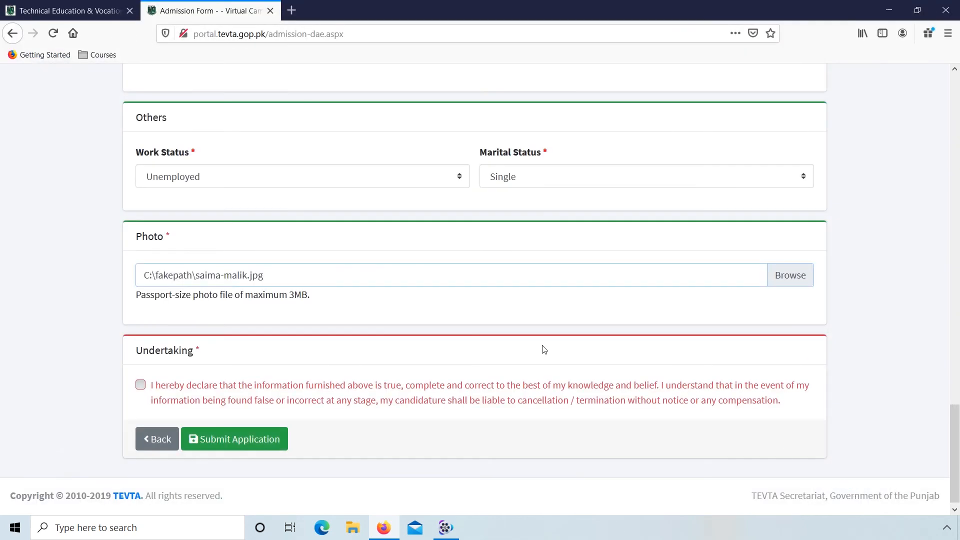
# Step: Submit the application with the undertaking accepted, and highlight the assigned application number
pyautogui.click(141, 385)
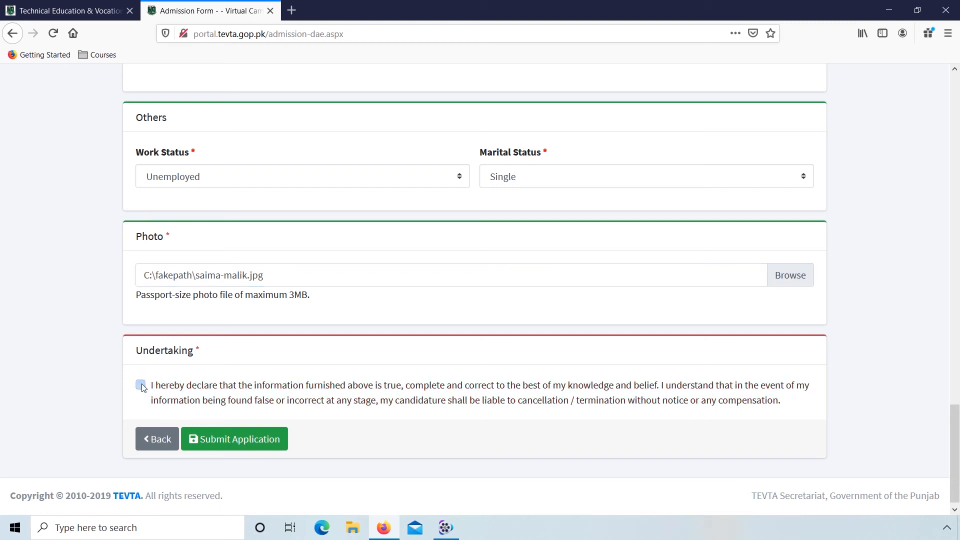
pyautogui.click(271, 442)
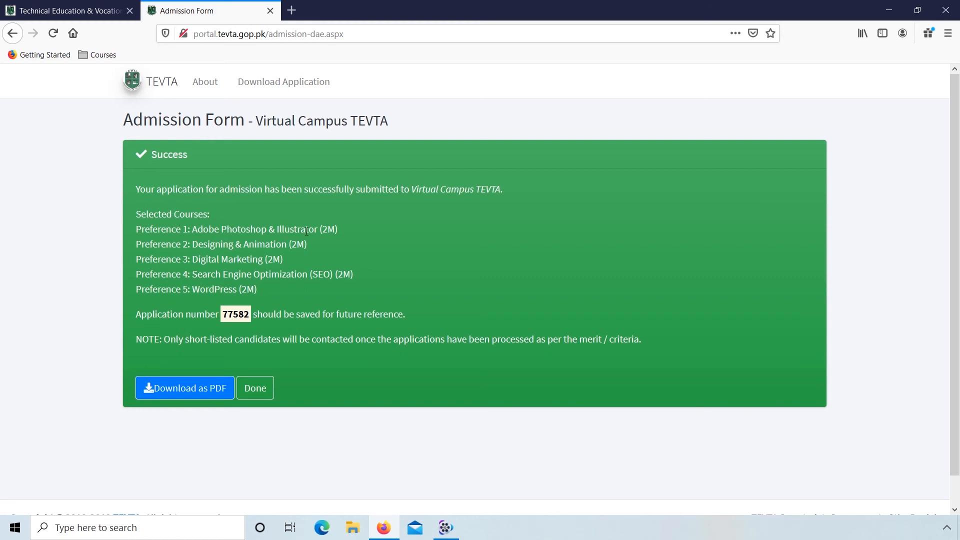
pyautogui.moveTo(223, 314); pyautogui.dragTo(251, 315)
pyautogui.click(112, 335)
# Step: Download the submitted application as a PDF and open the downloaded file to view it
pyautogui.click(213, 393)
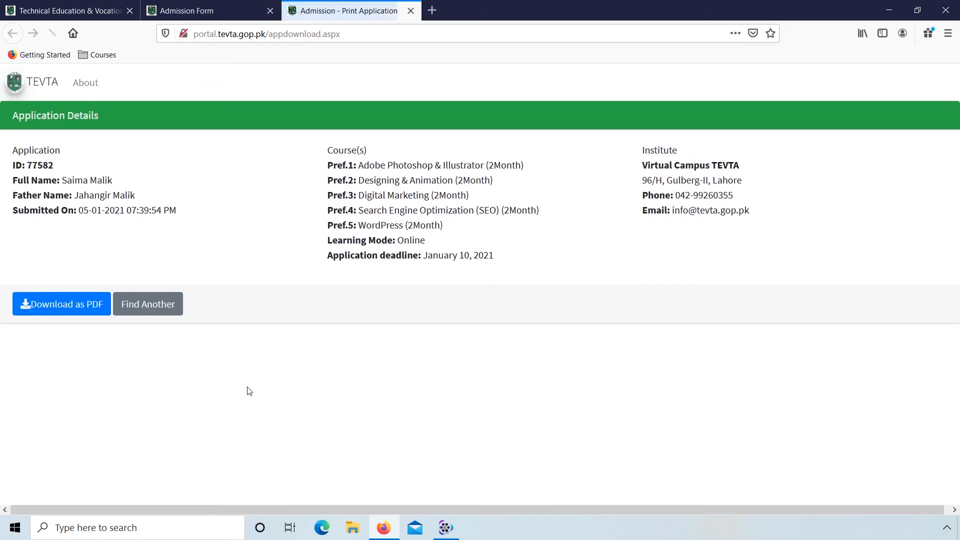
pyautogui.click(88, 307)
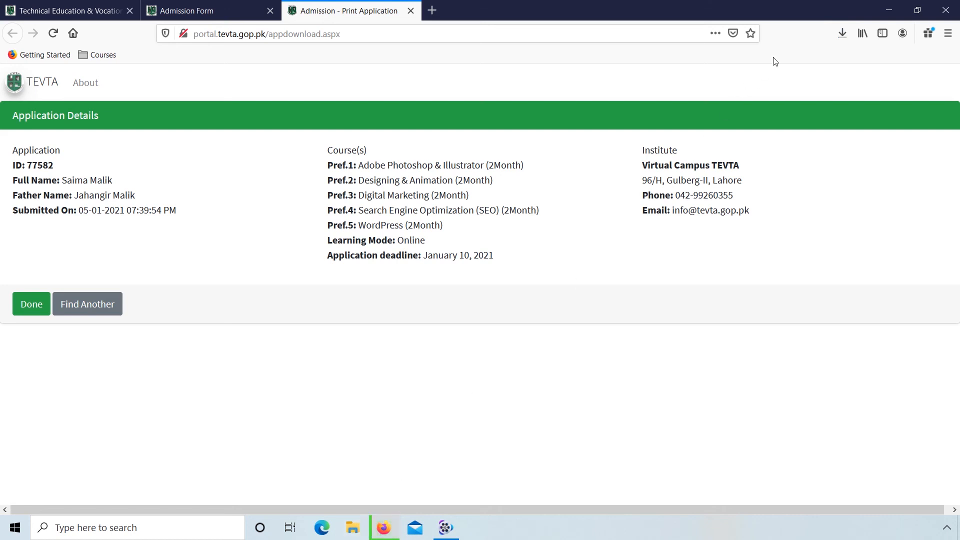
pyautogui.click(844, 33)
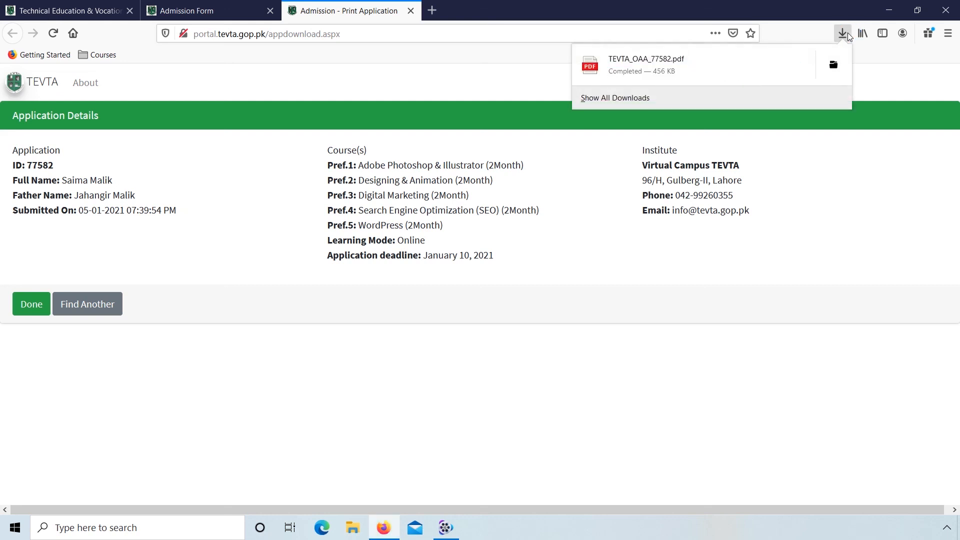
pyautogui.click(843, 33)
pyautogui.click(844, 33)
pyautogui.click(769, 68)
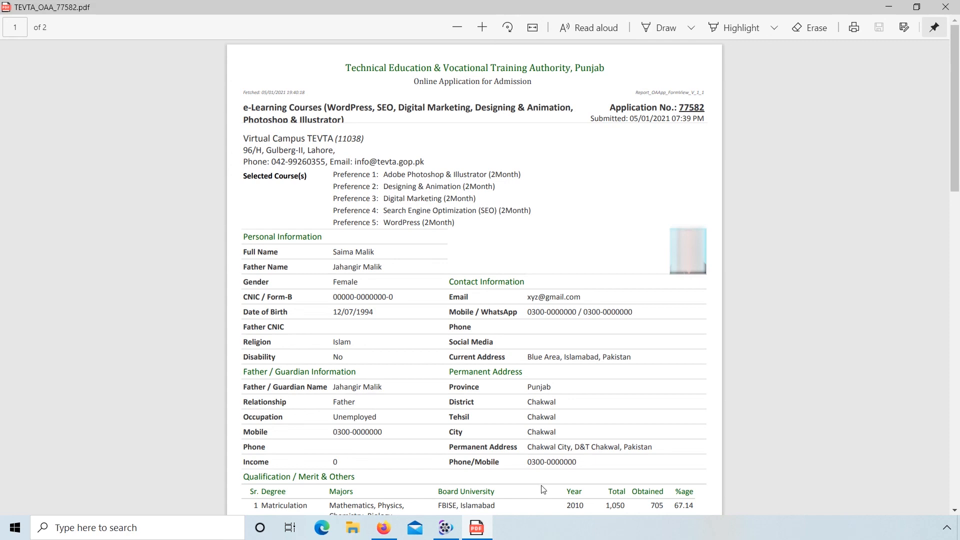
pyautogui.click(888, 6)
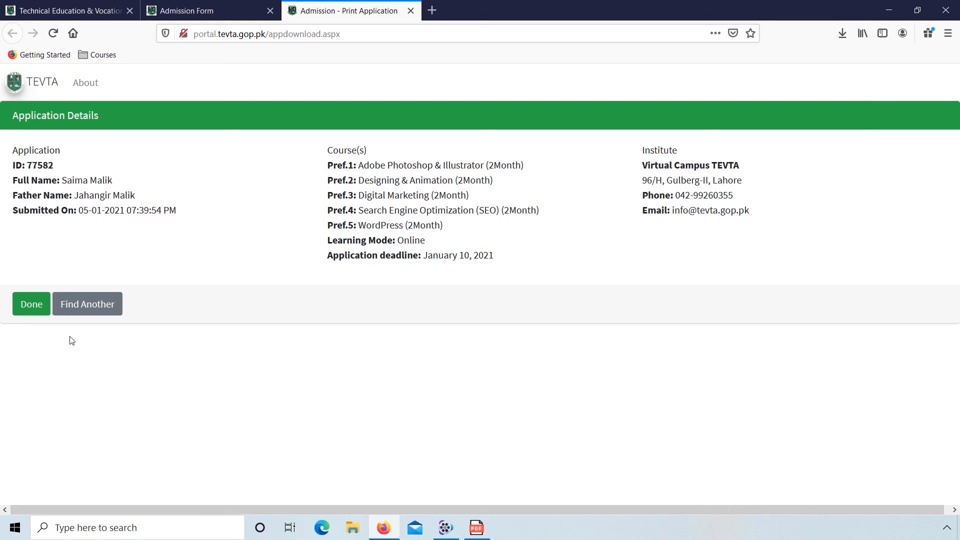
# Step: Finish with the downloaded application, and on the Download Application page enter the applicant's CNIC / Form-B number
pyautogui.click(34, 311)
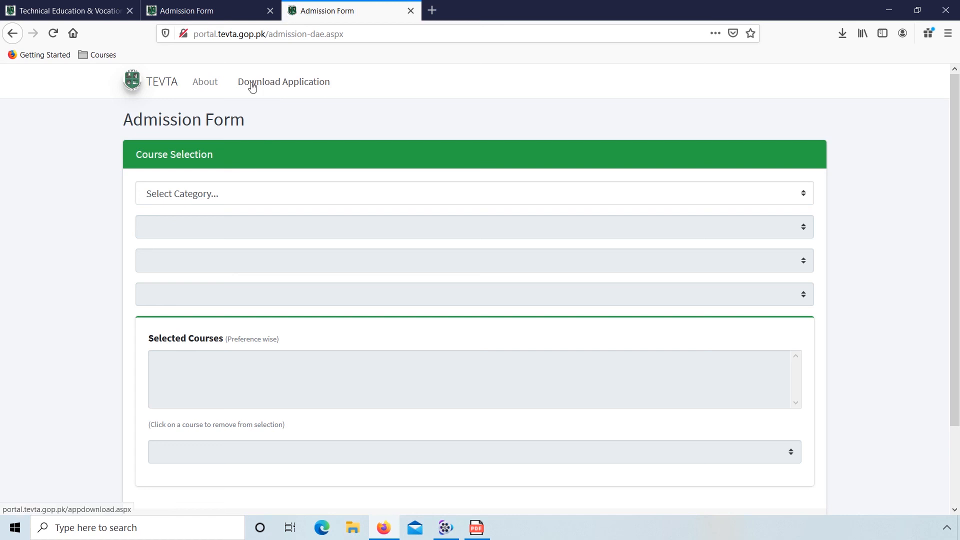
pyautogui.click(320, 86)
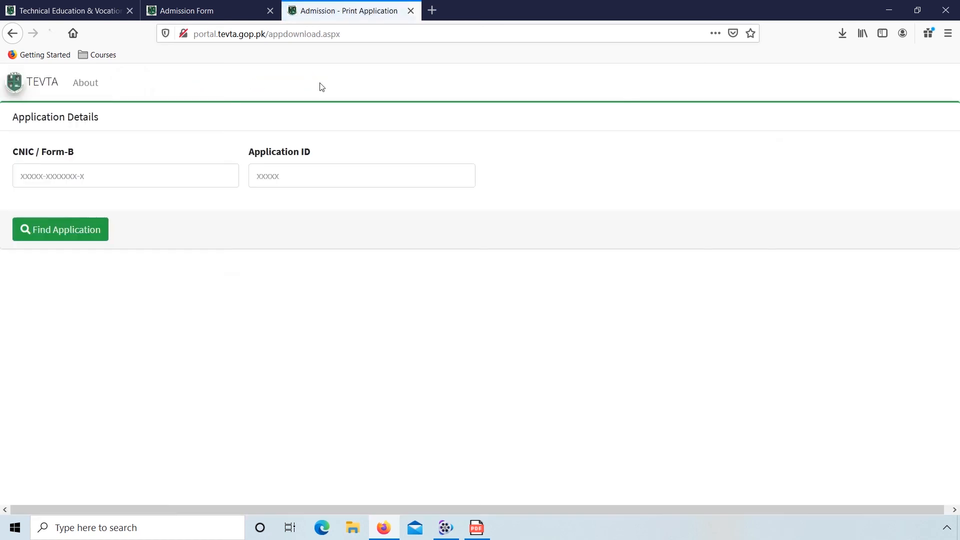
pyautogui.click(23, 174)
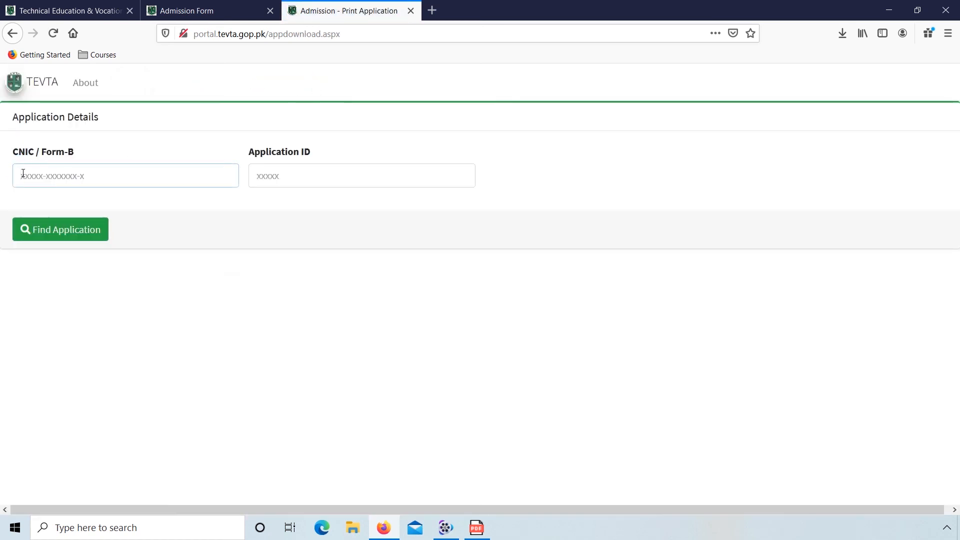
pyautogui.write('0000')
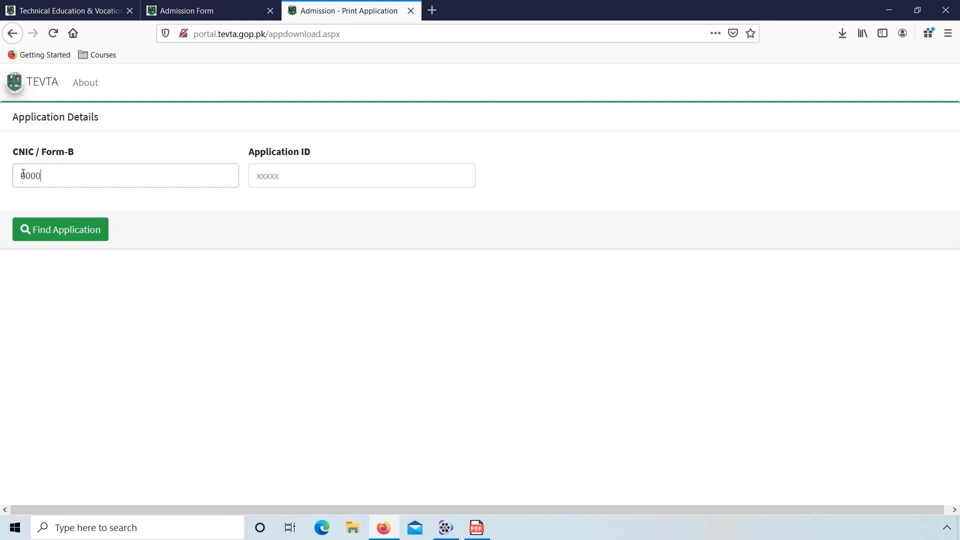
pyautogui.write('0-0000000-0')
# Step: Find the submitted application by entering its application ID, and return to the desktop
pyautogui.press('Tab')
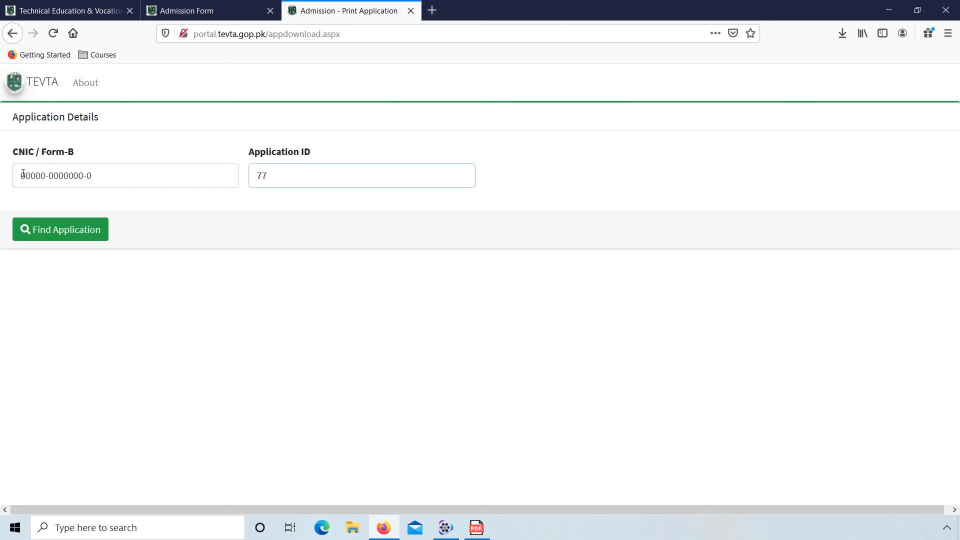
pyautogui.click(58, 230)
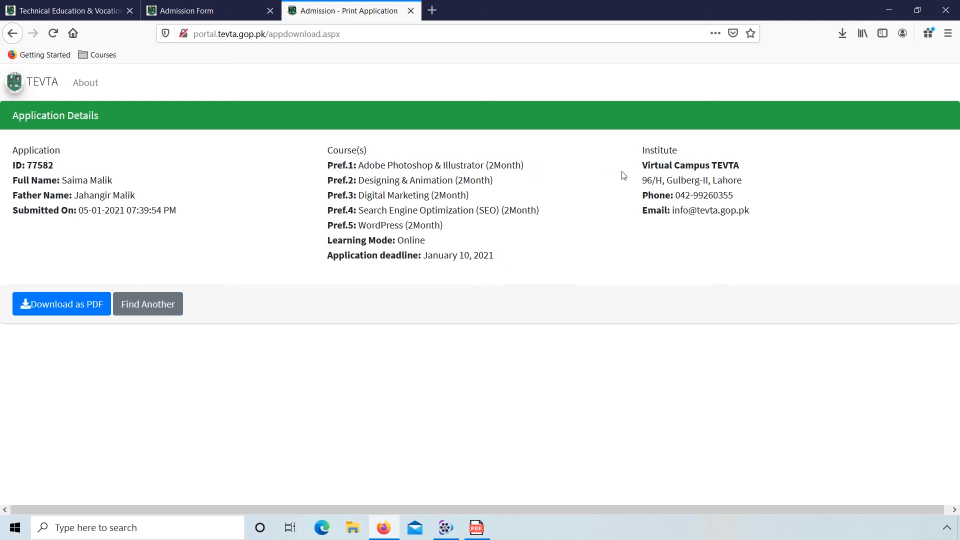
pyautogui.press('super+d')
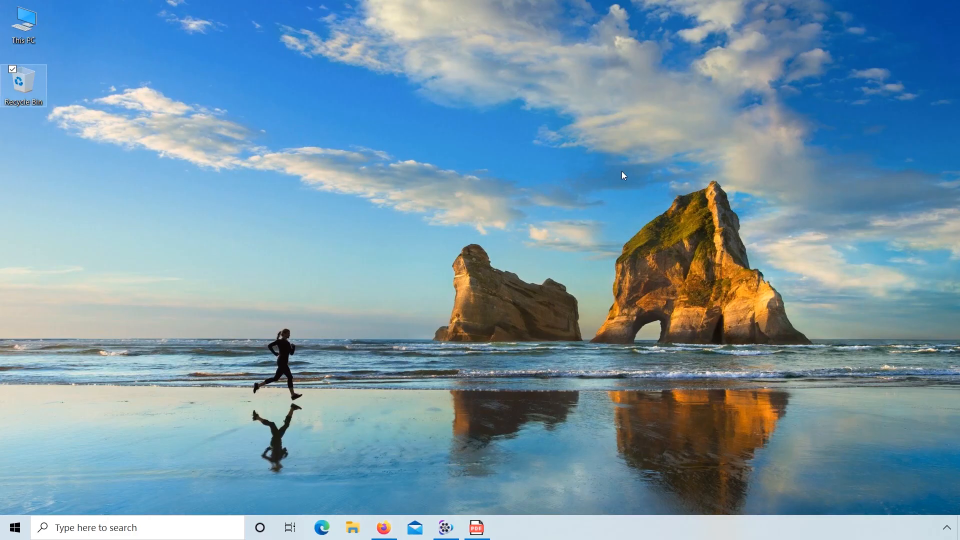